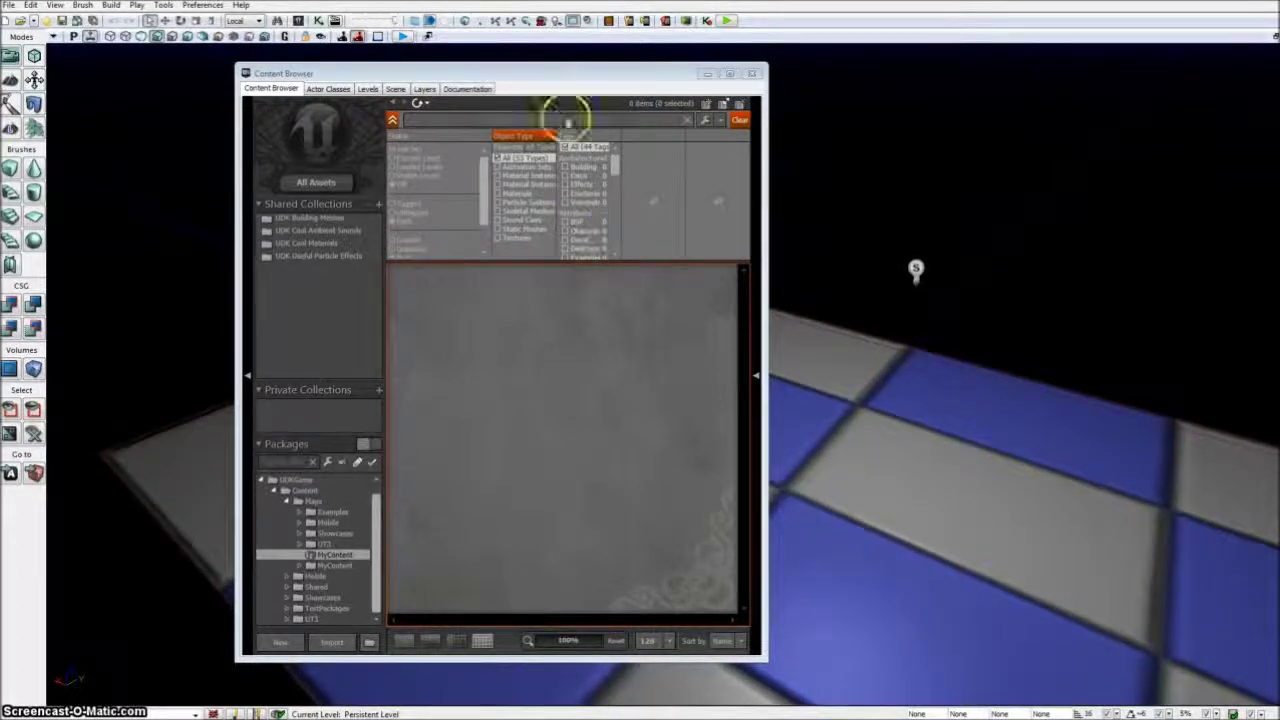
Show all assets in the Content Browser and filter them to static meshes only.
left_click_drag(555, 75, 366, 49)
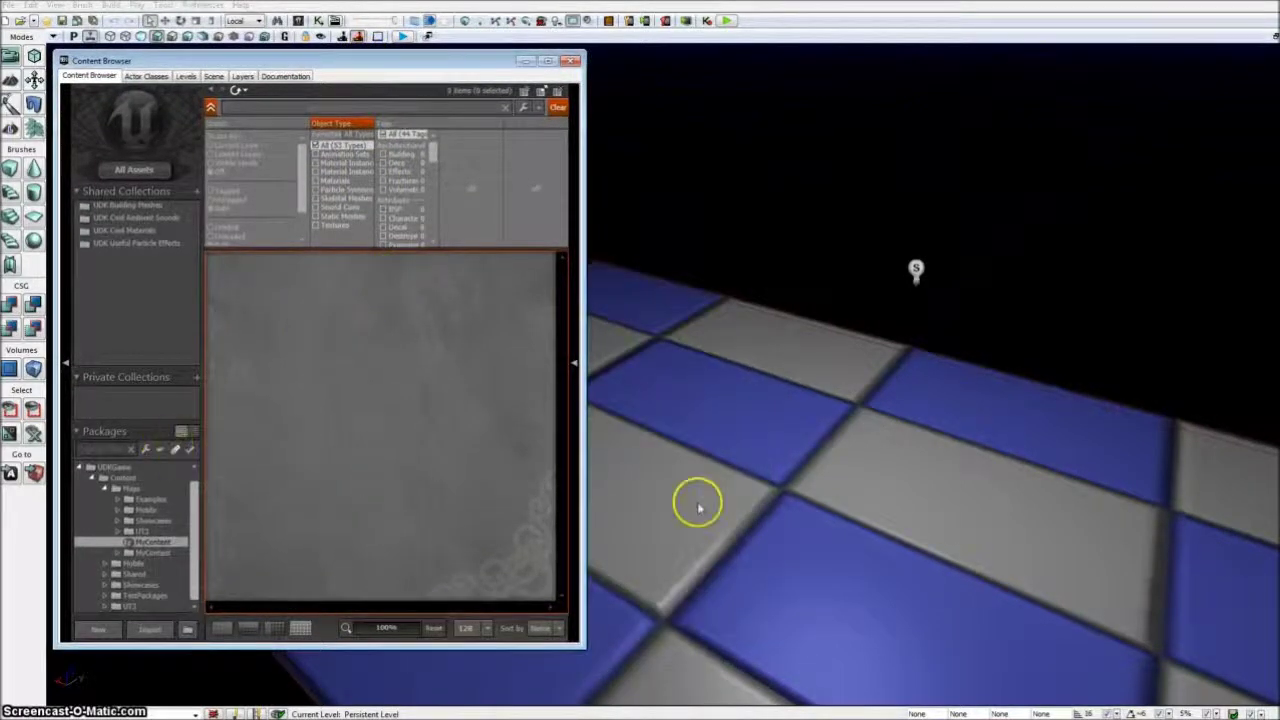
right_click_drag(860, 503, 854, 446)
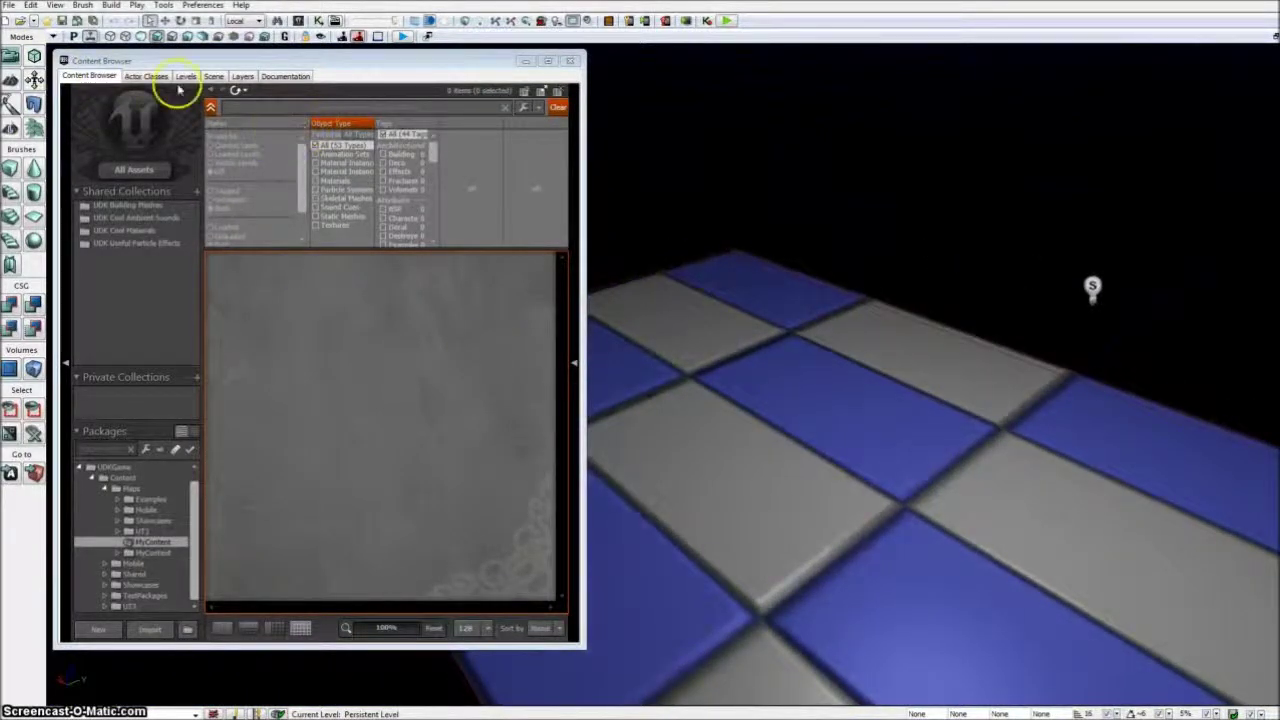
left_click(147, 167)
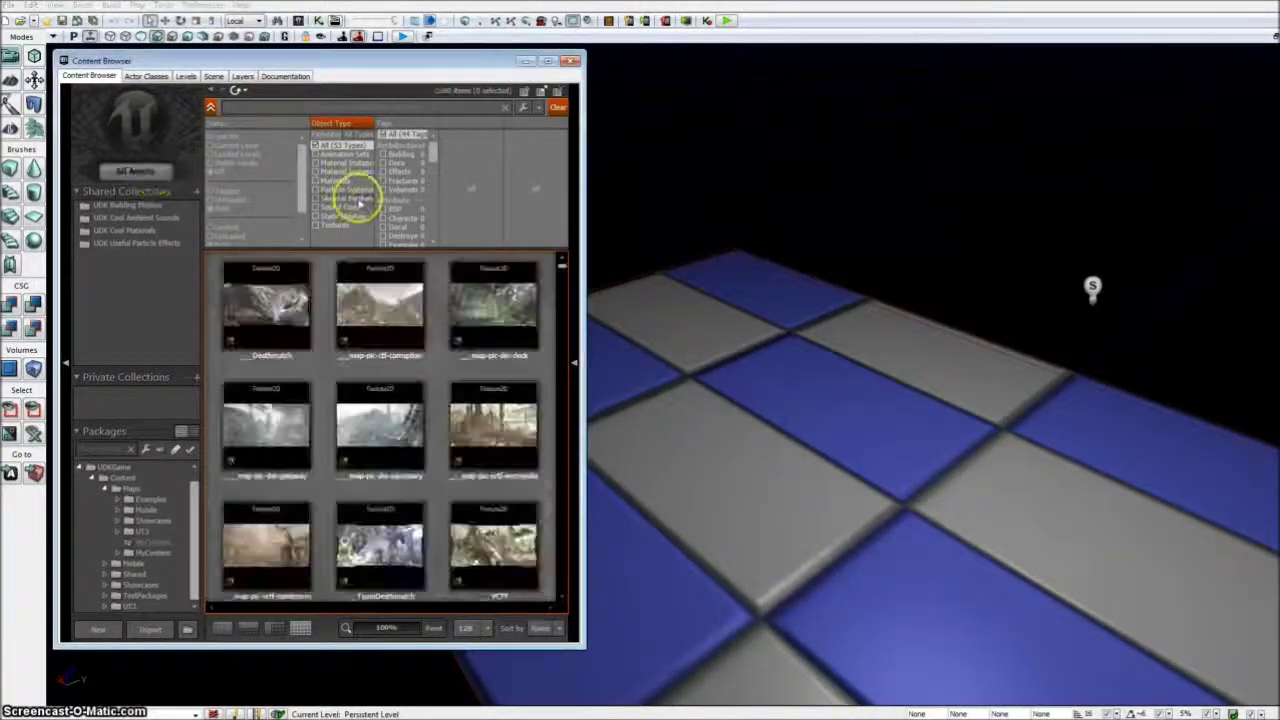
left_click(340, 216)
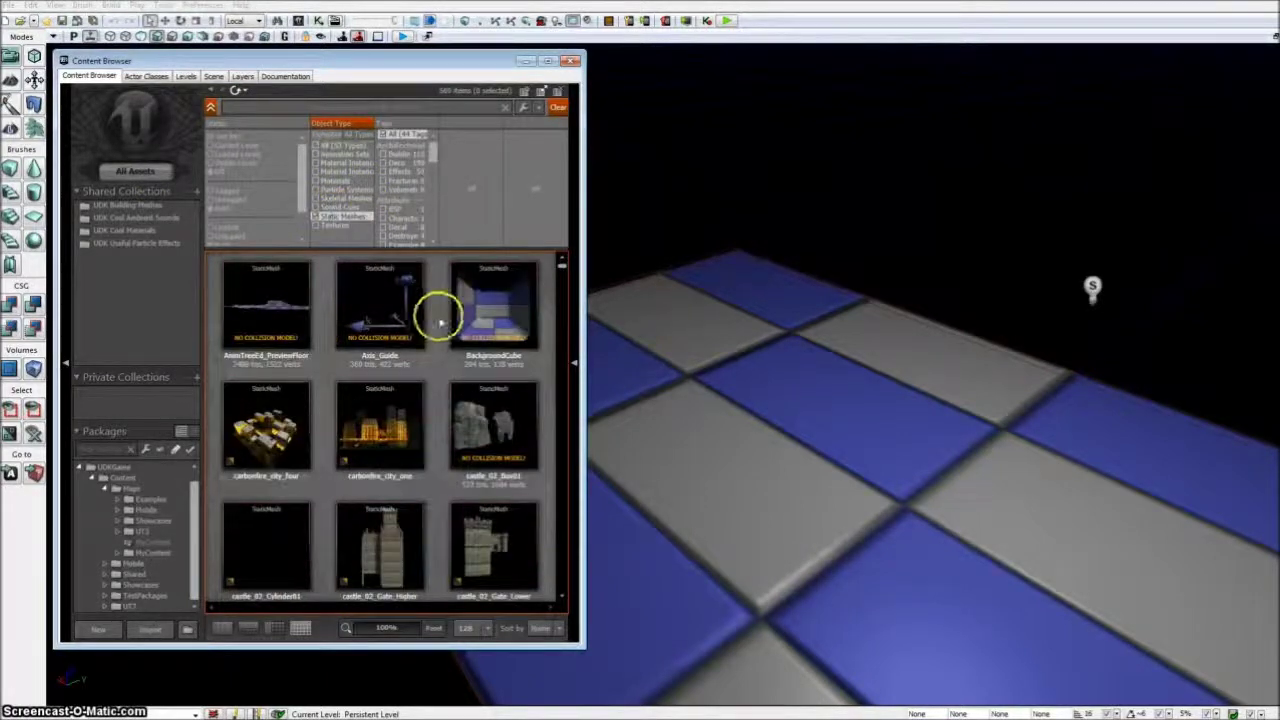
Place the RockMesa_06 static mesh on the checkered floor and raise it along its vertical axis.
left_click(513, 416)
scroll(513, 416, "down", 8)
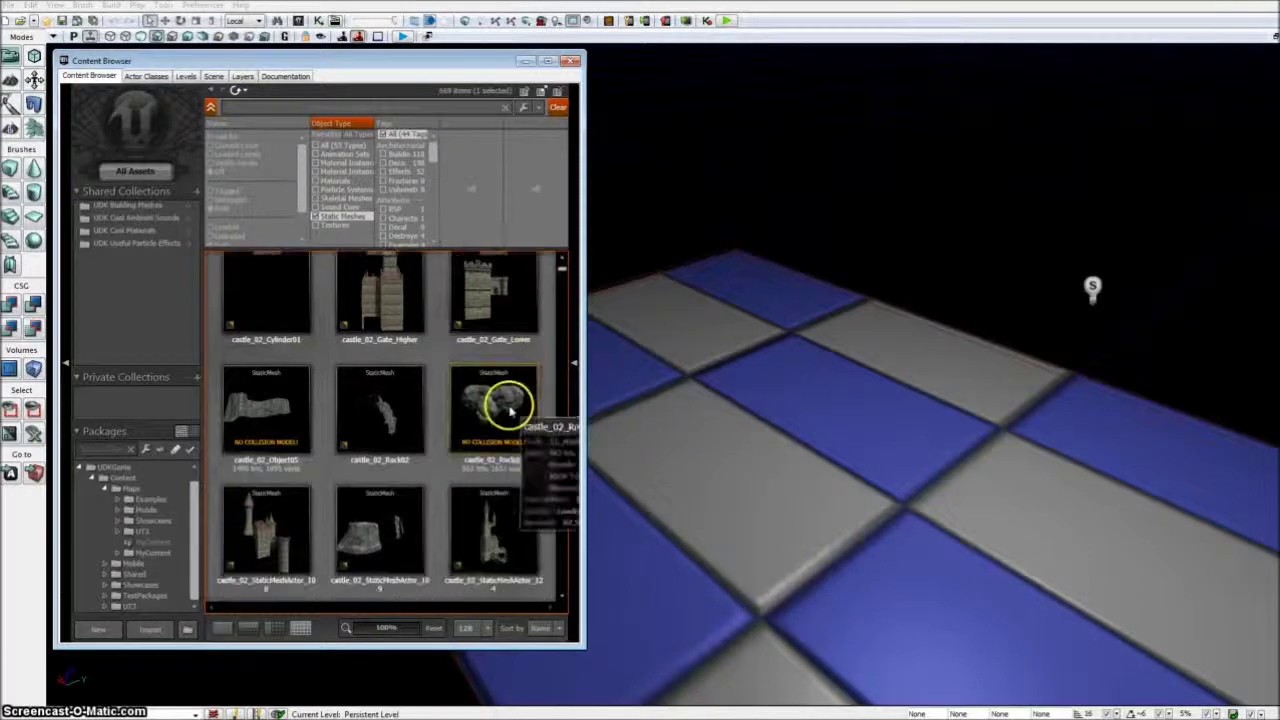
scroll(503, 405, "down", 10)
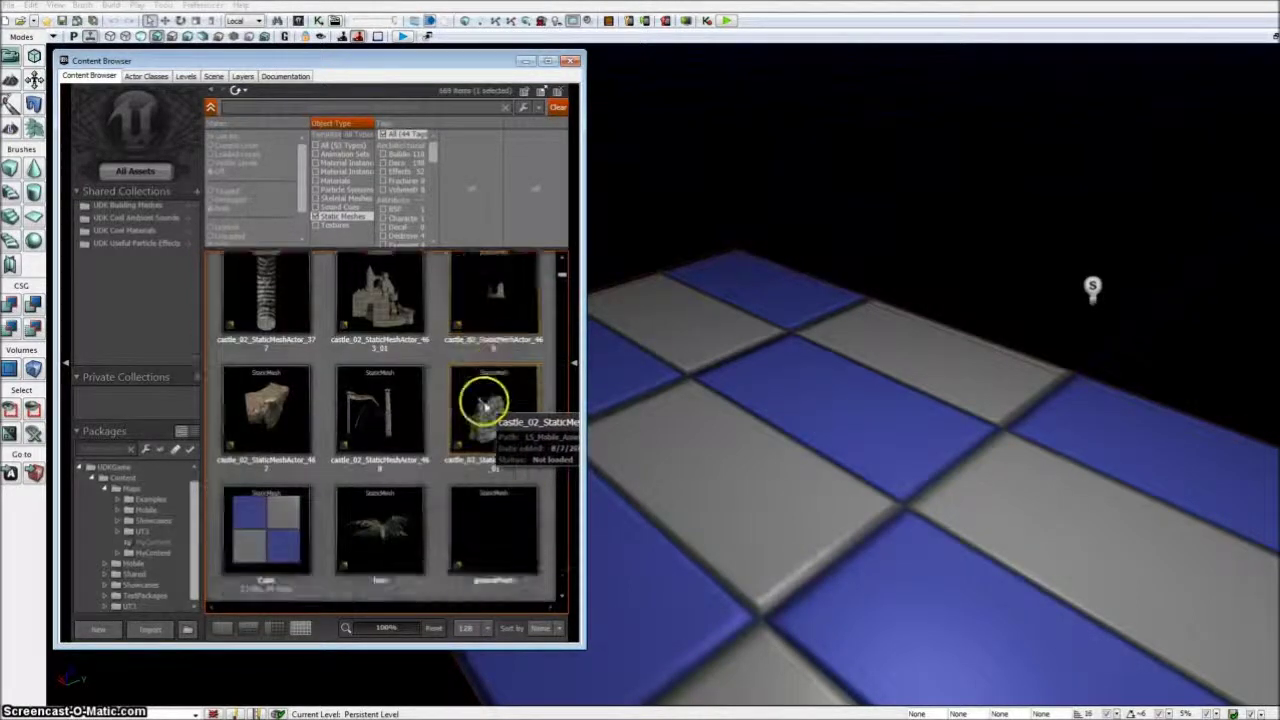
scroll(485, 405, "down", 10)
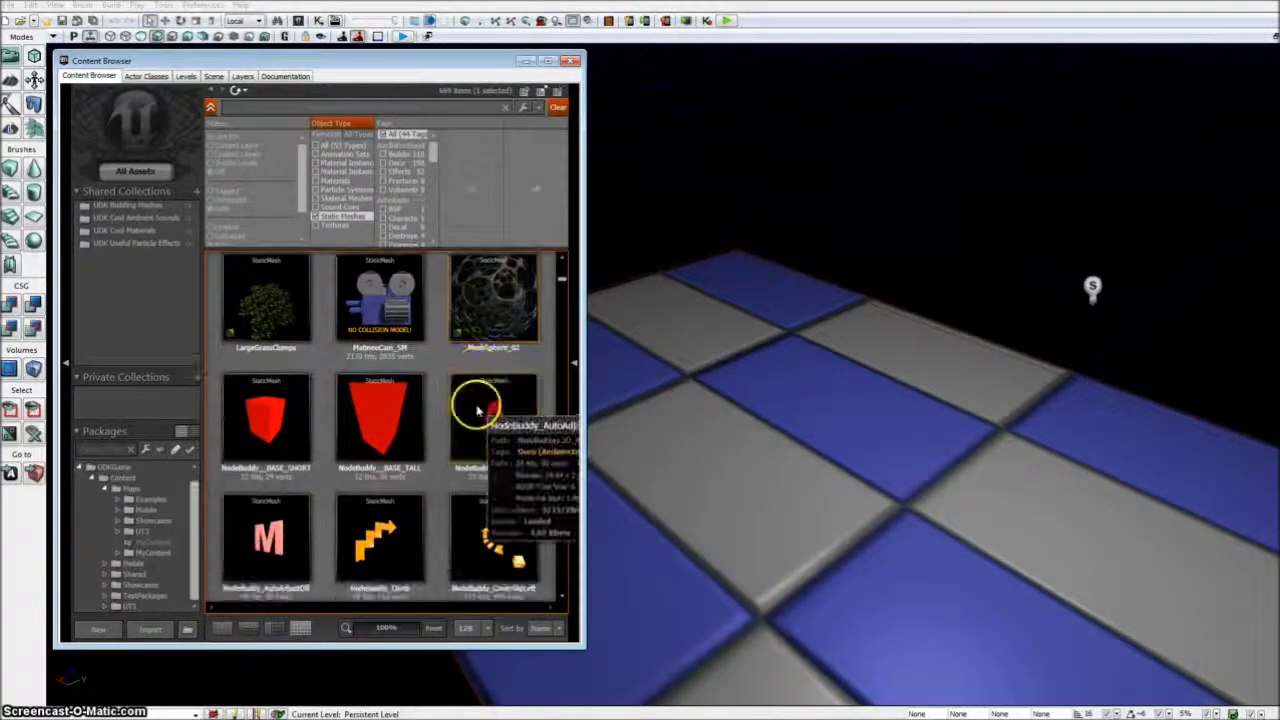
scroll(470, 410, "down", 4)
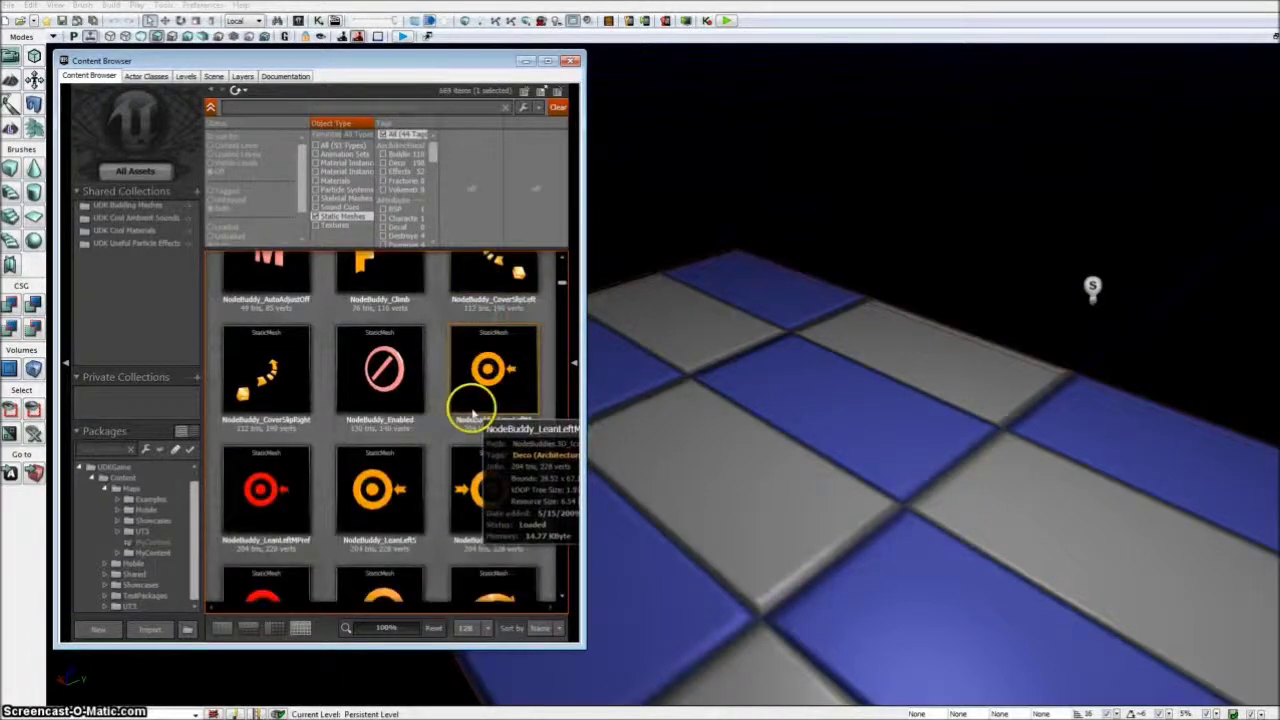
scroll(455, 410, "down", 7)
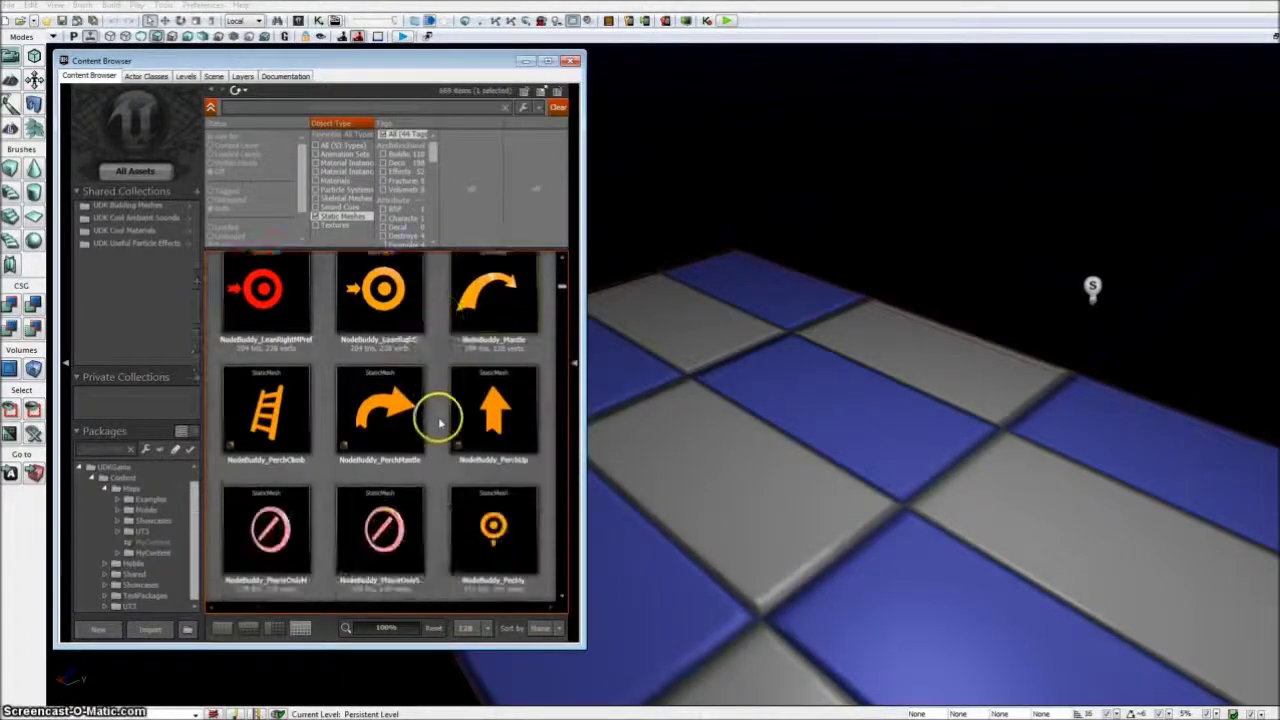
scroll(438, 426, "down", 5)
left_click(484, 462)
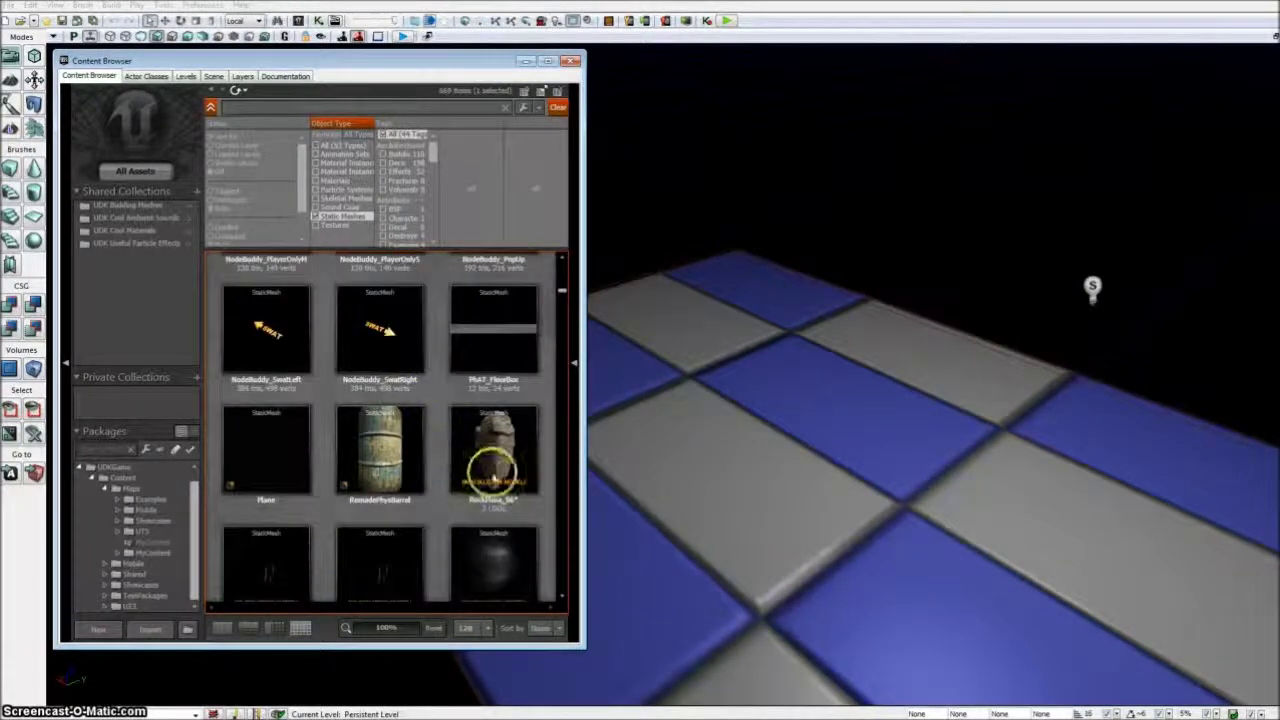
left_click_drag(474, 452, 731, 423)
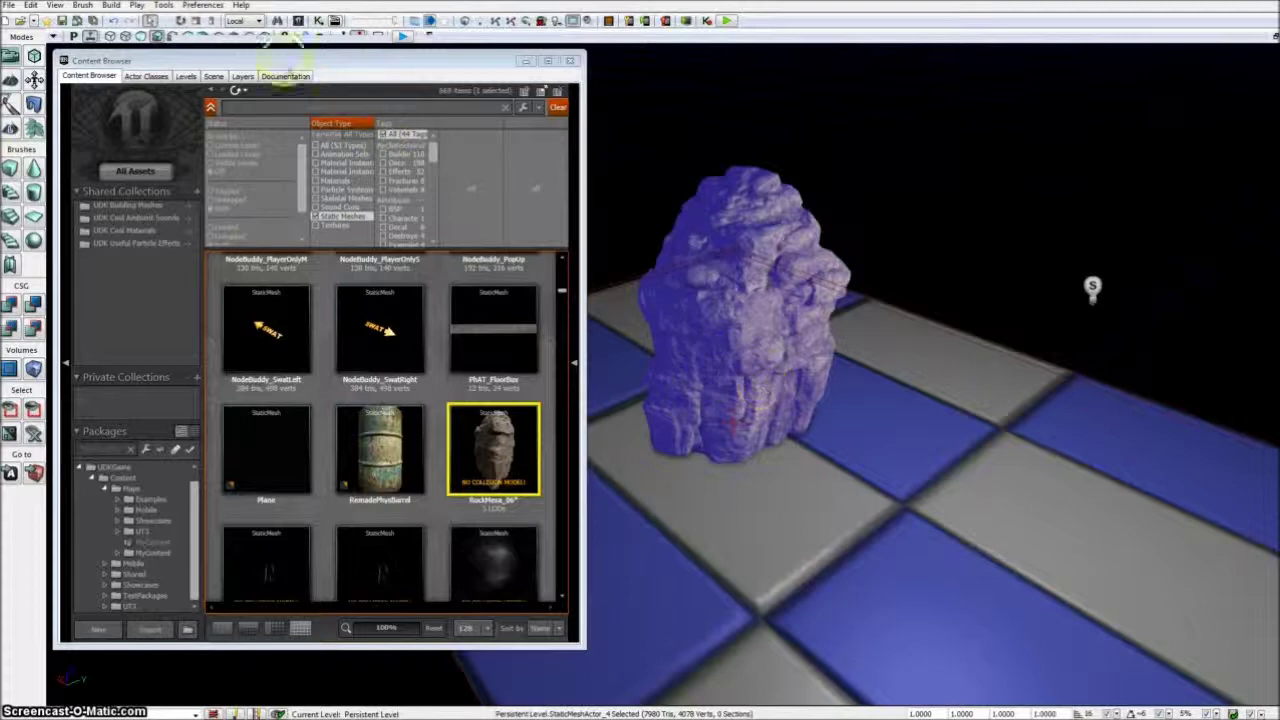
left_click(166, 20)
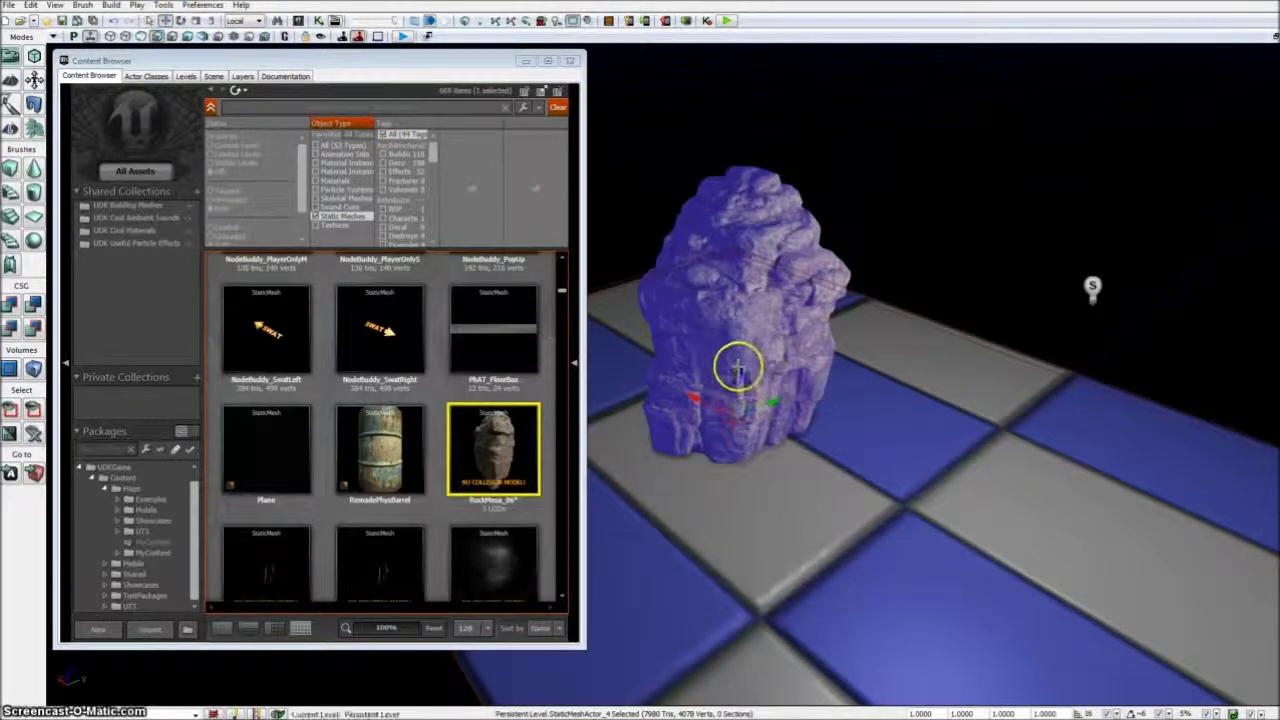
left_click_drag(733, 371, 738, 278)
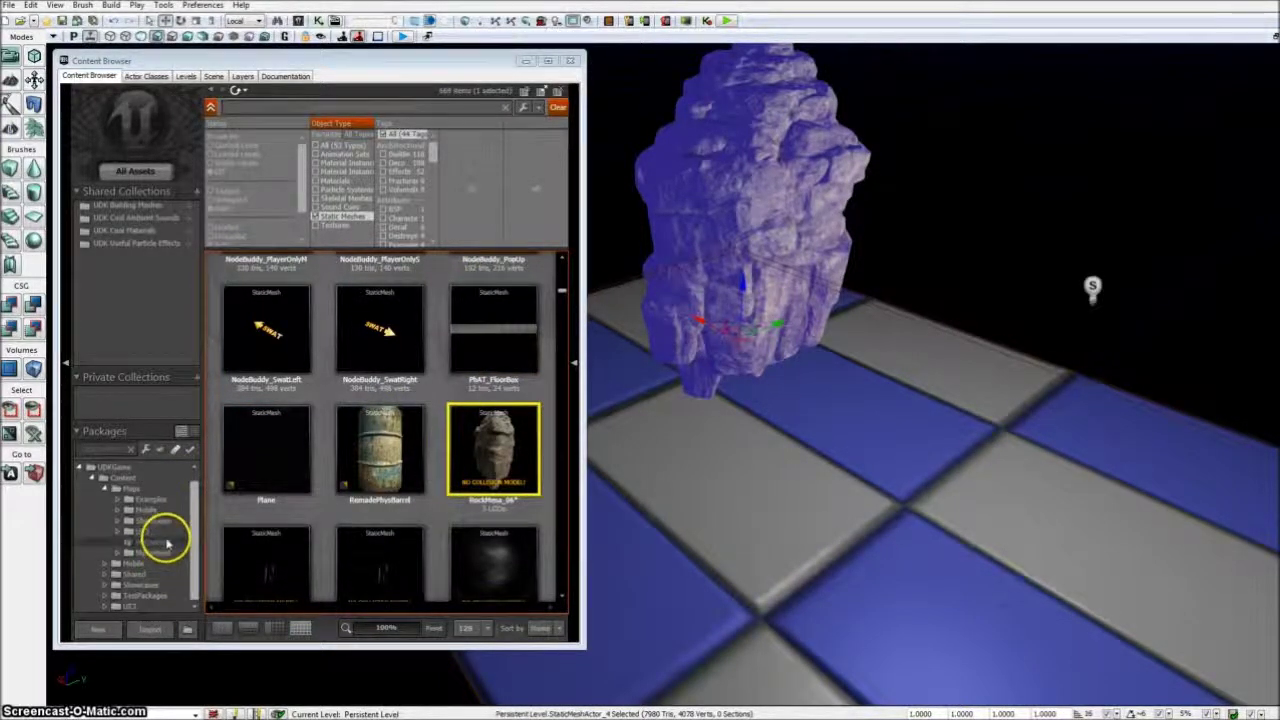
Create a new Material named VertexBlend_Mat in the MyContent package, replacing the existing object of that name.
left_click(317, 217)
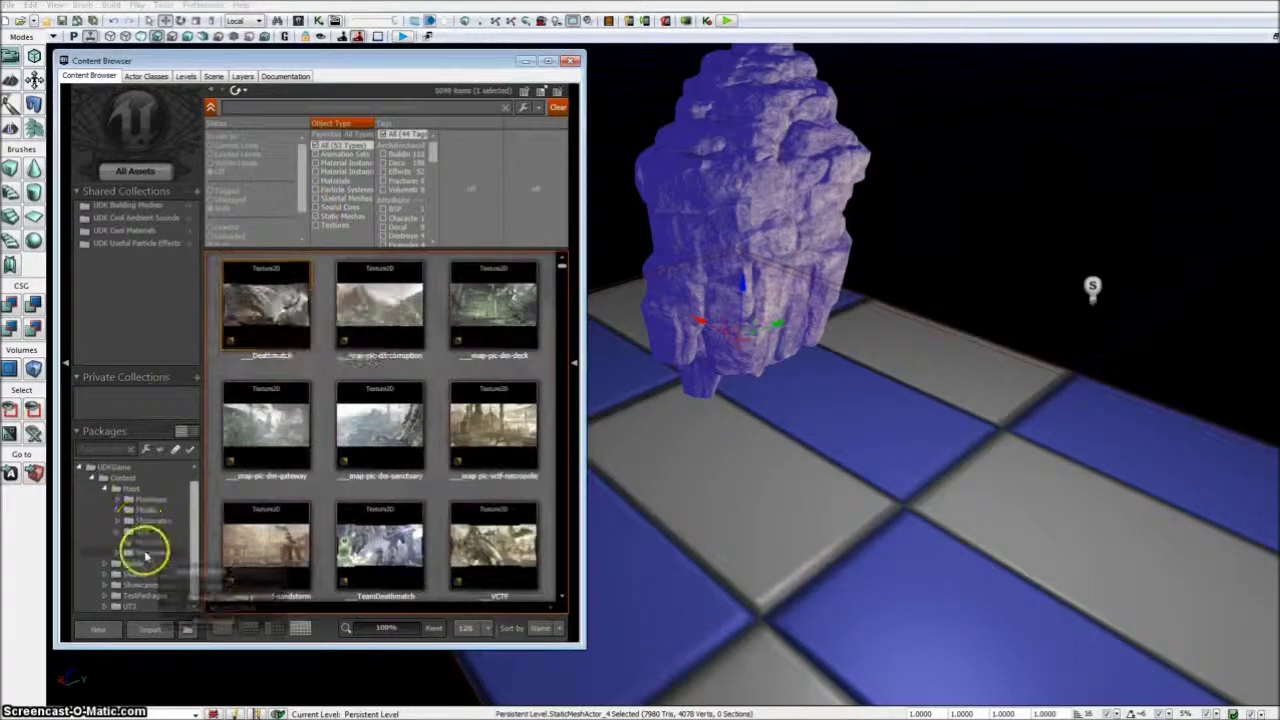
left_click(150, 541)
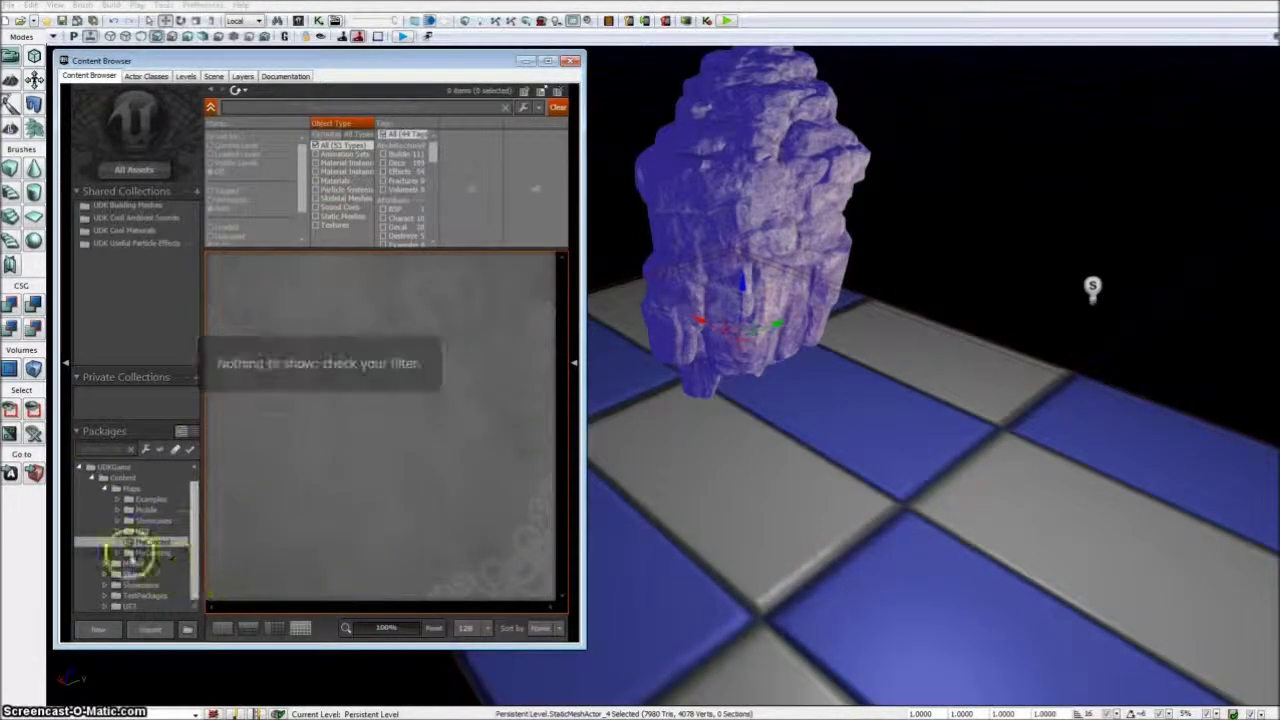
left_click(98, 630)
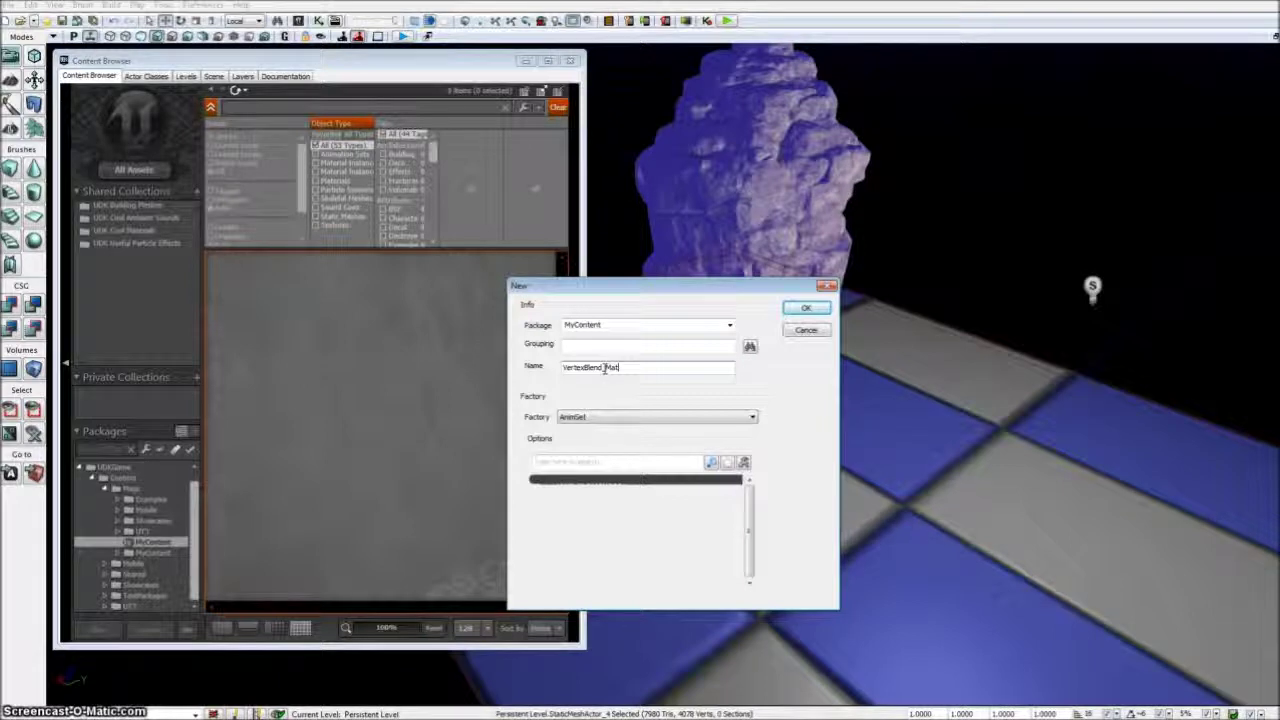
left_click(588, 418)
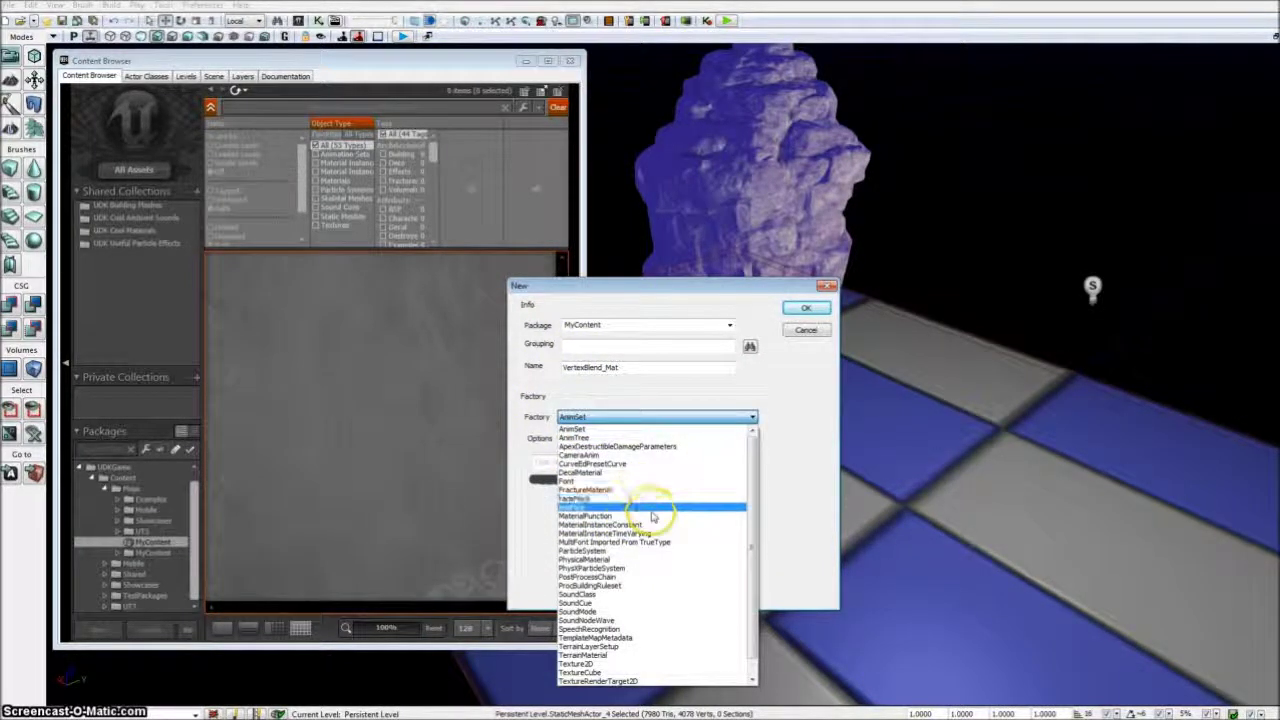
scroll(626, 490, "down", 1)
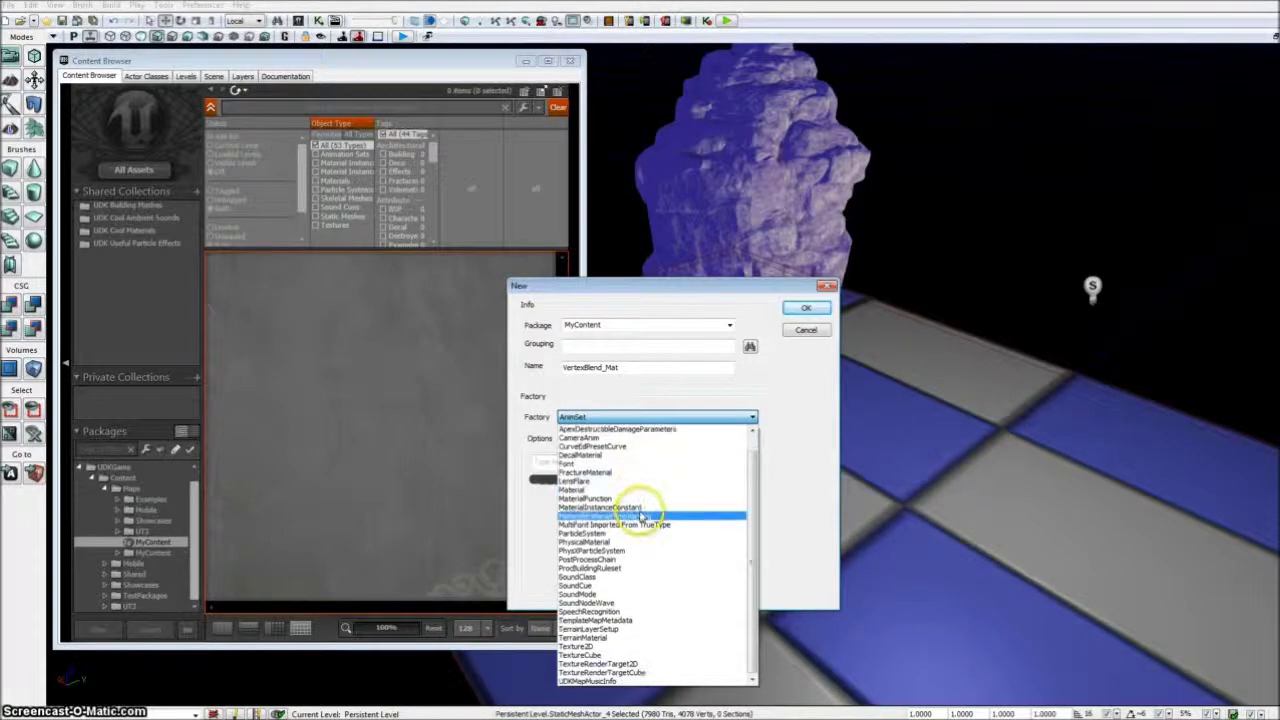
left_click(626, 497)
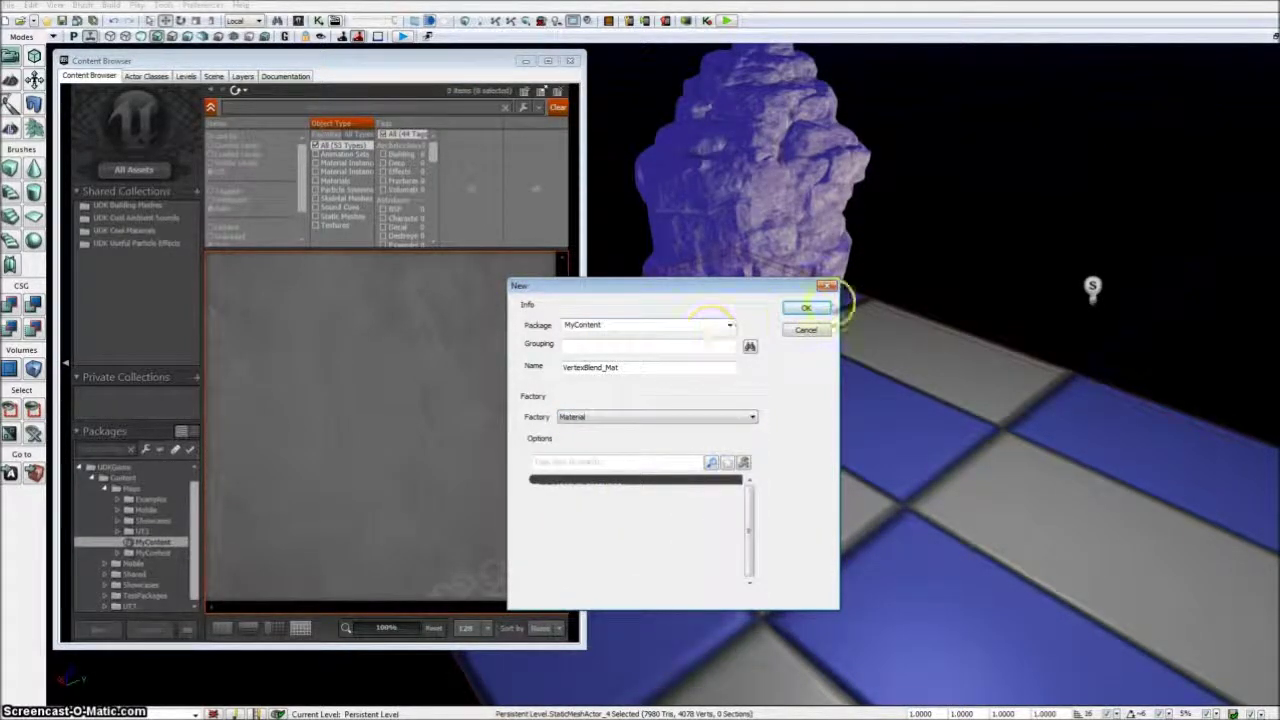
left_click(806, 308)
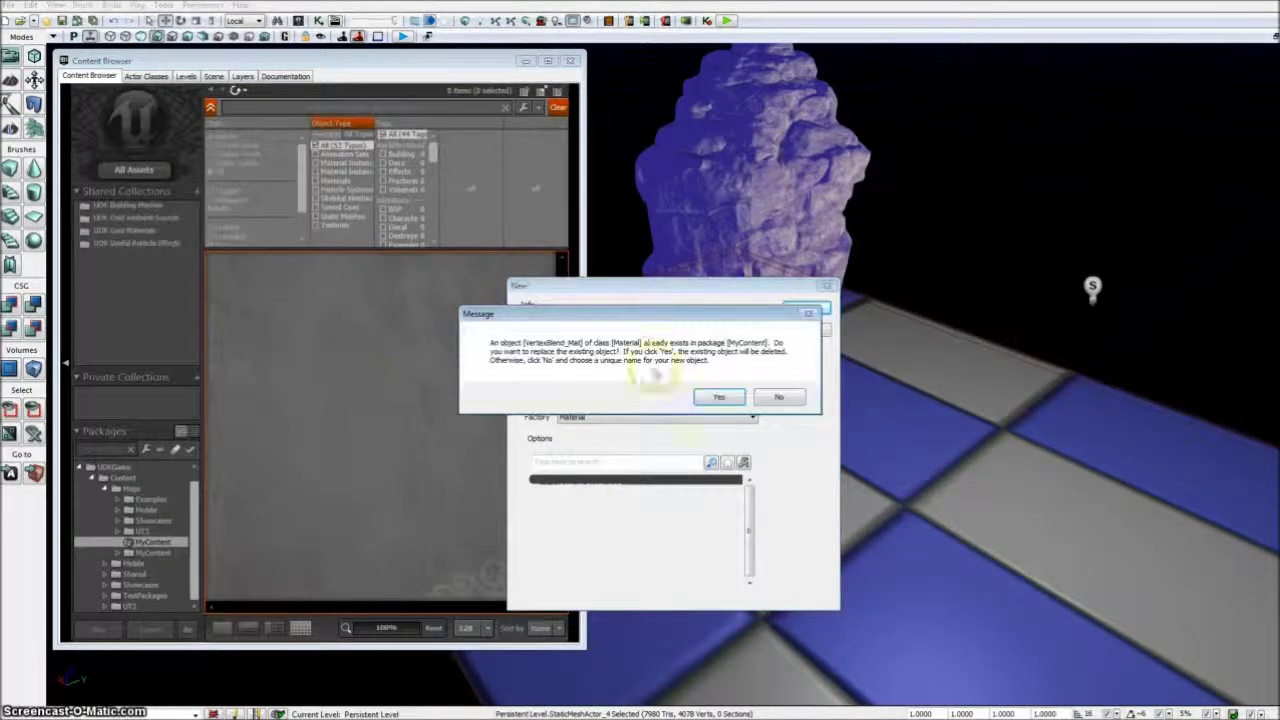
left_click(717, 397)
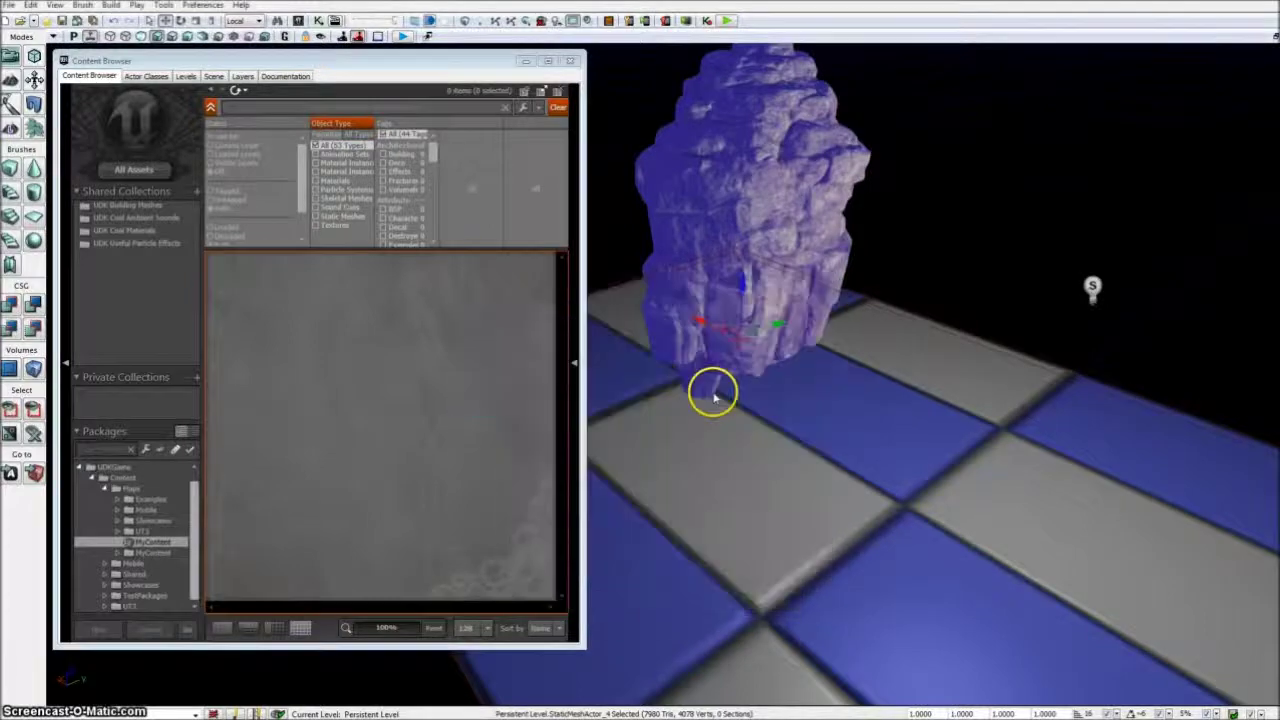
Add three Lerp nodes to the material graph, staggered diagonally downward beside the preview material node.
left_click_drag(533, 190, 583, 120)
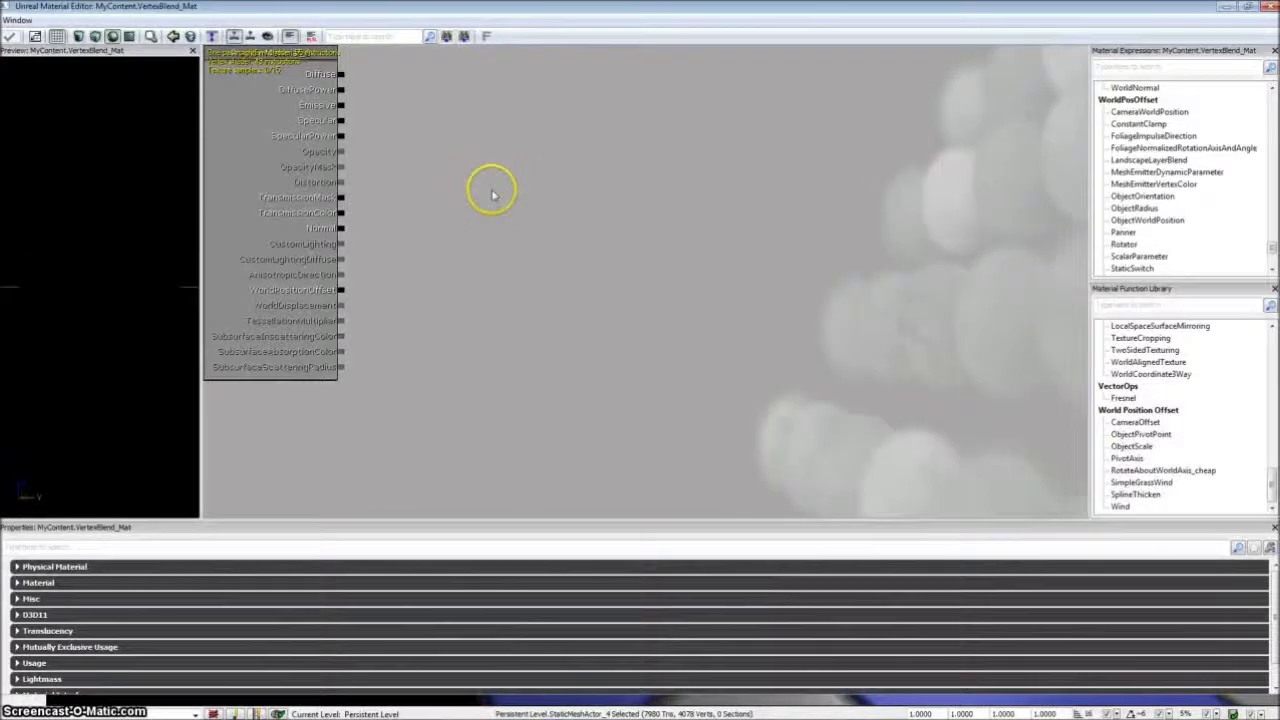
left_click_drag(492, 195, 500, 261)
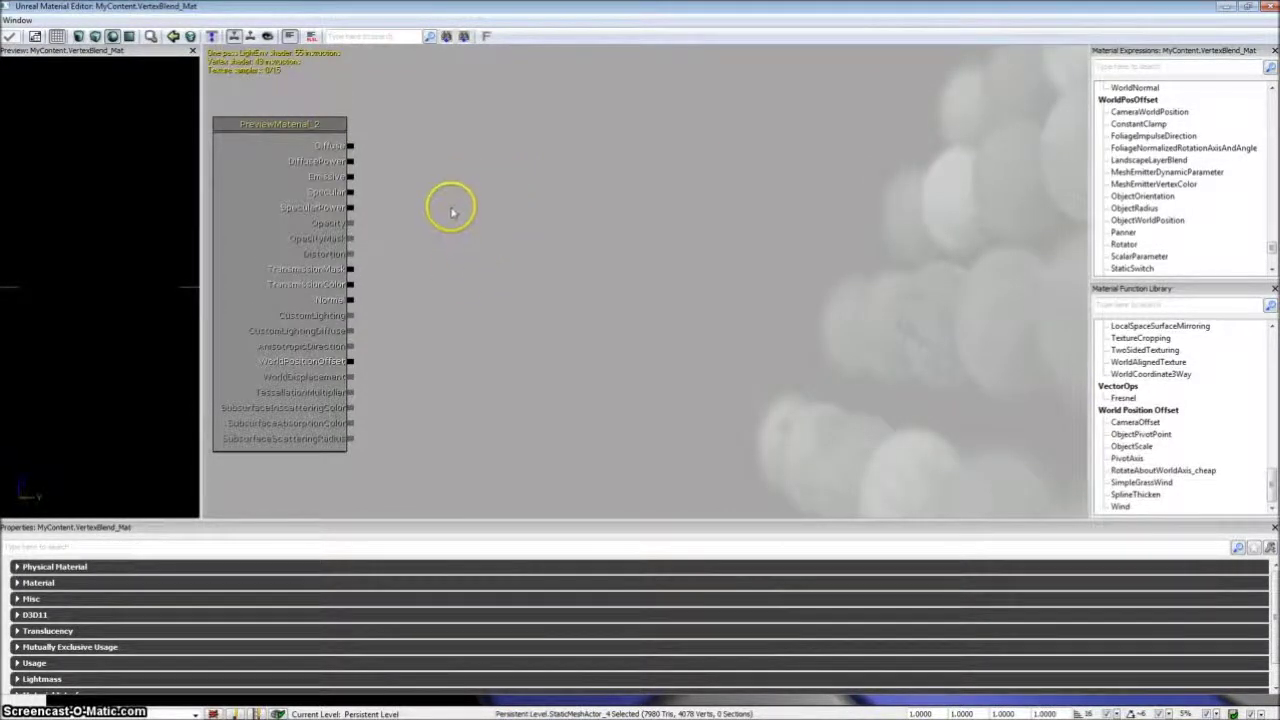
left_click(415, 167)
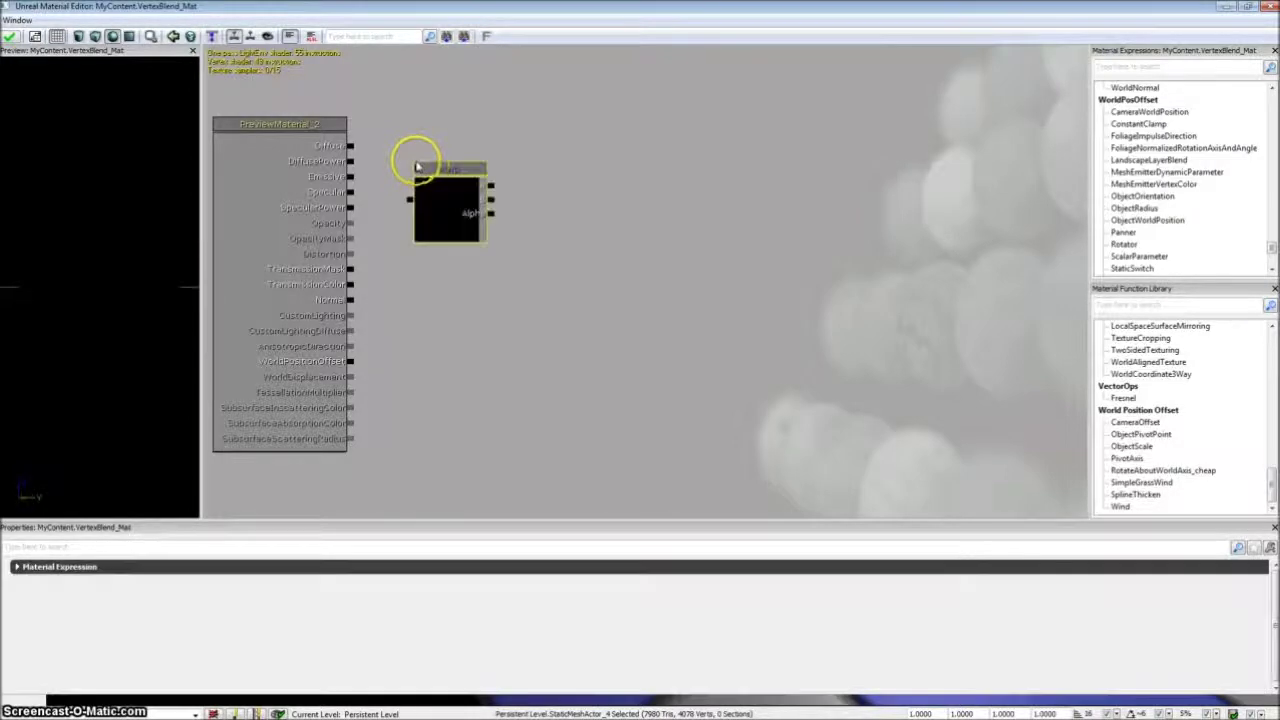
left_click(547, 269)
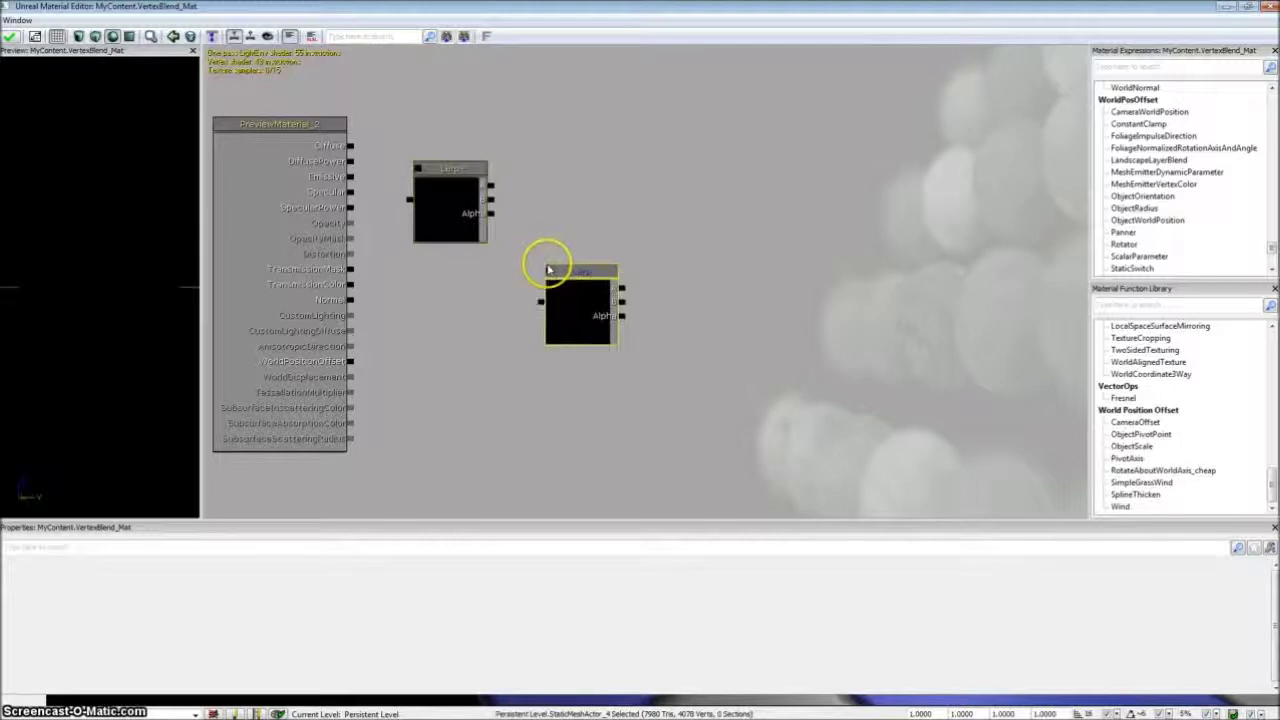
left_click(684, 350)
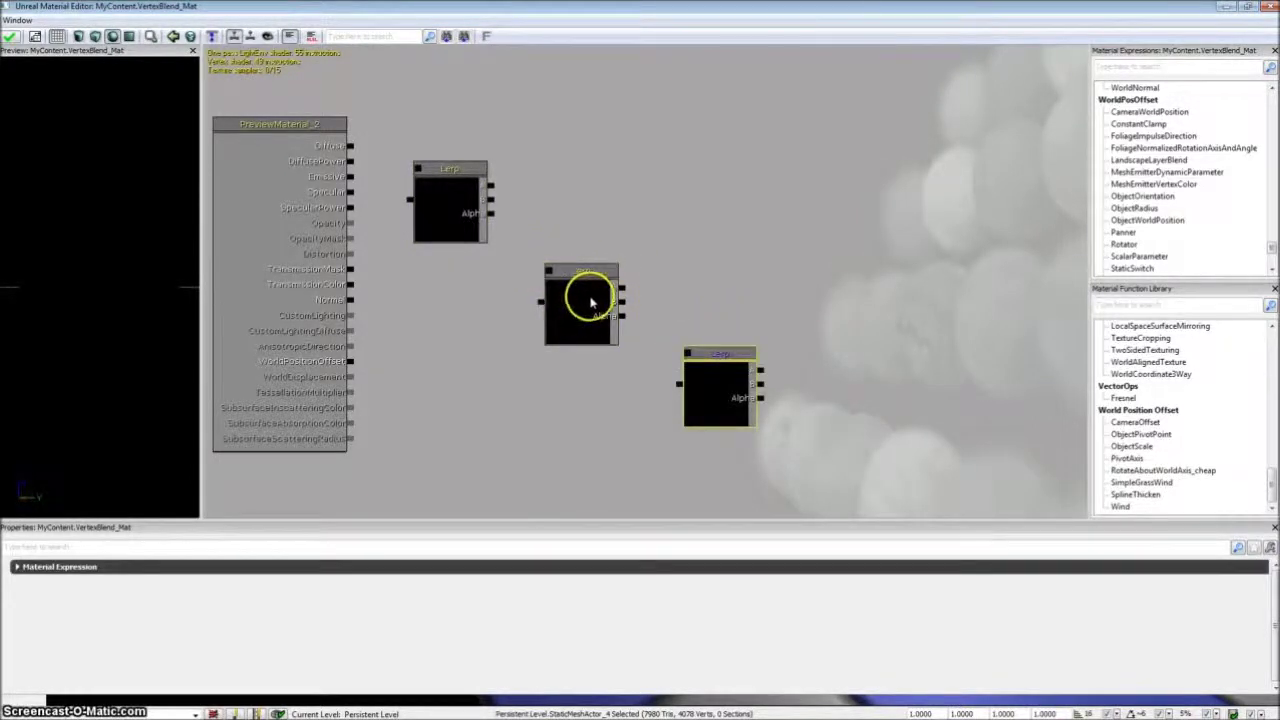
left_click_drag(591, 303, 531, 301)
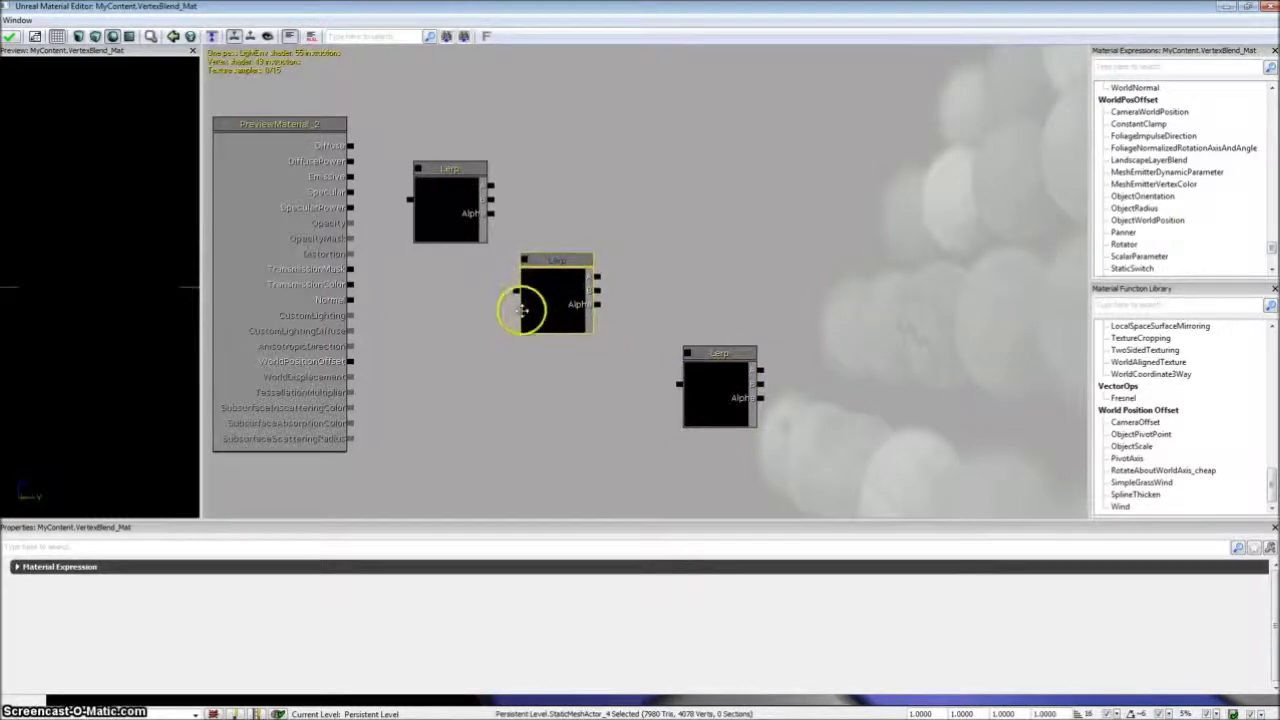
left_click_drag(719, 384, 675, 390)
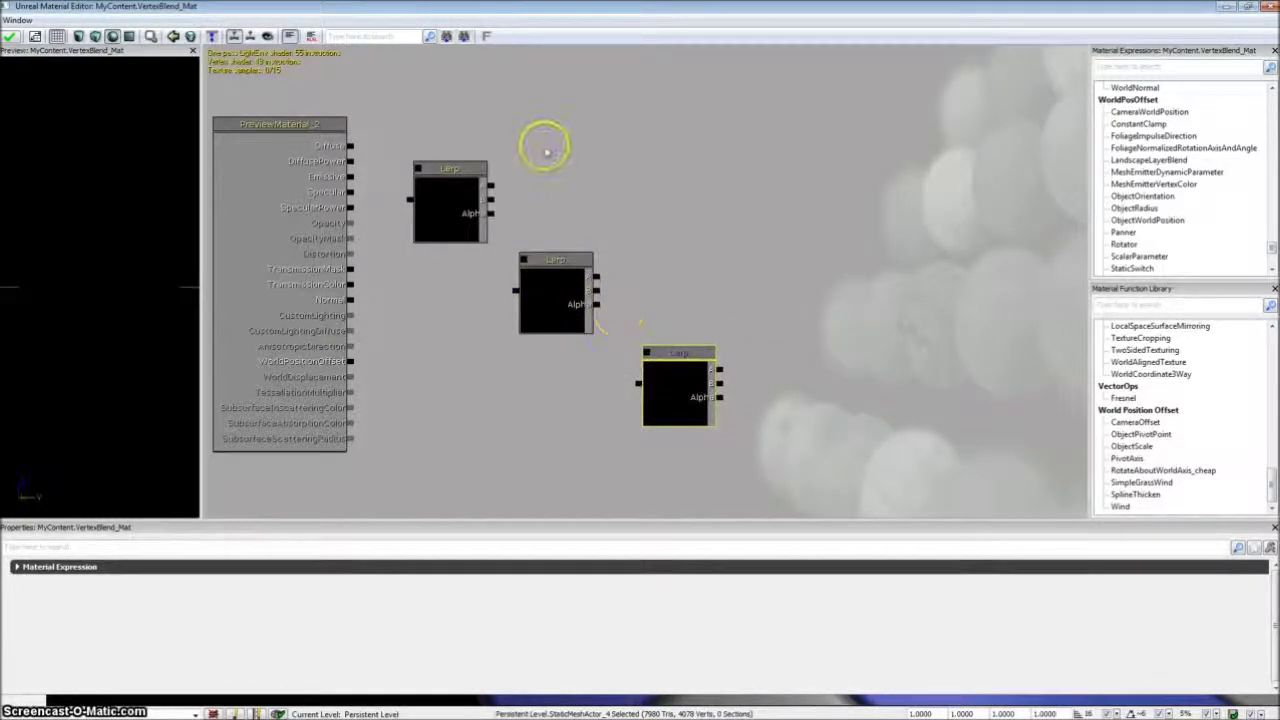
Add a Constant3Vector node to the graph, beside the first Lerp node and above the second.
left_click(545, 149)
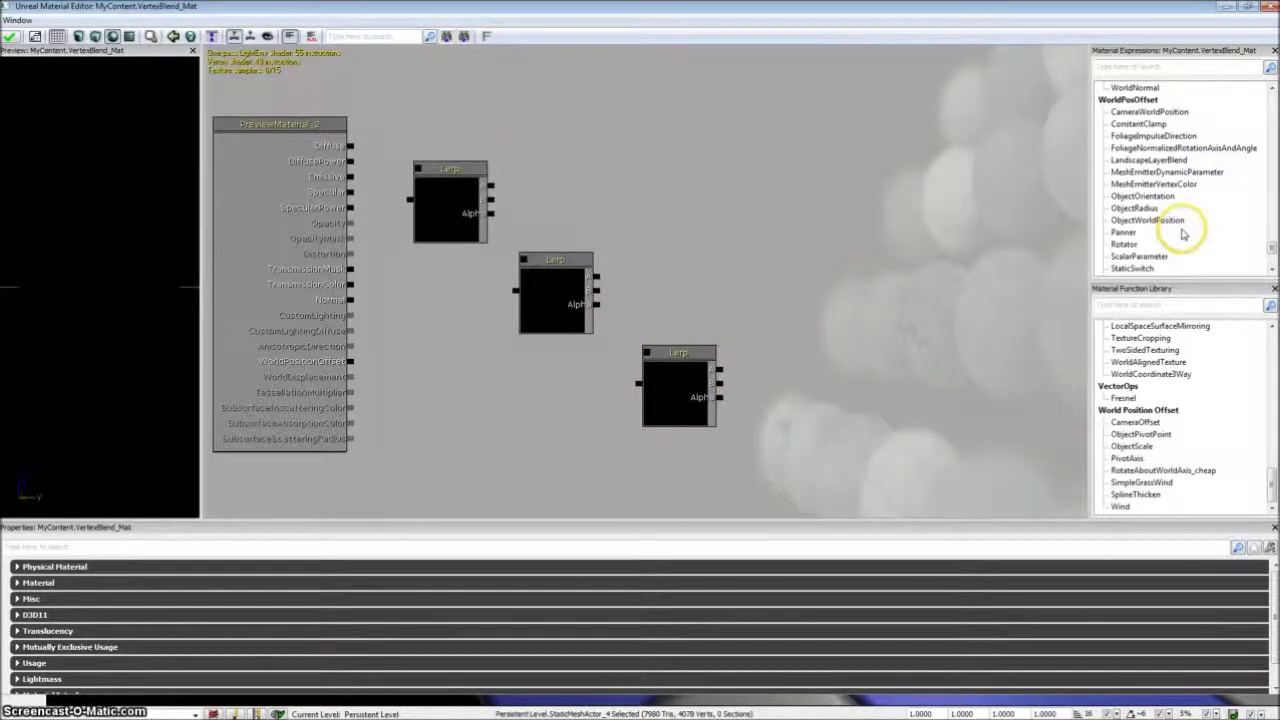
mouse_move(1272, 248)
left_mouse_down()
mouse_move(1272, 193)
mouse_move(1272, 233)
left_mouse_up()
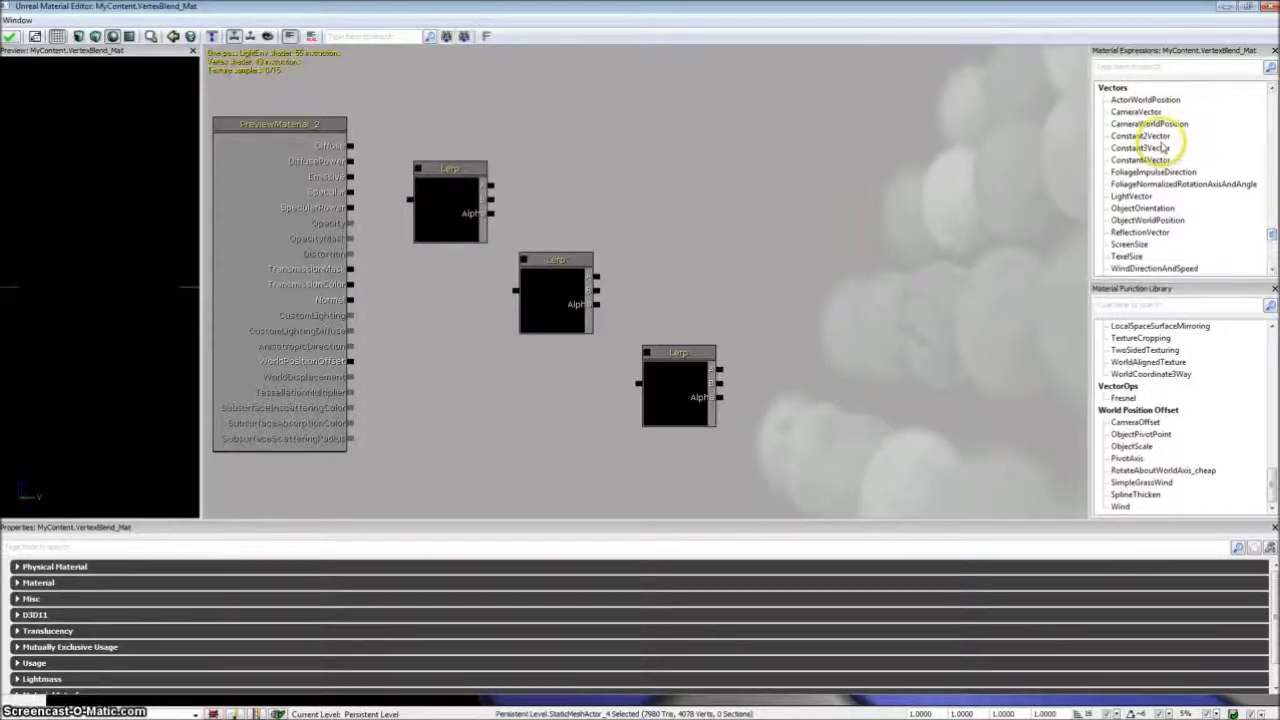
left_click(1163, 148)
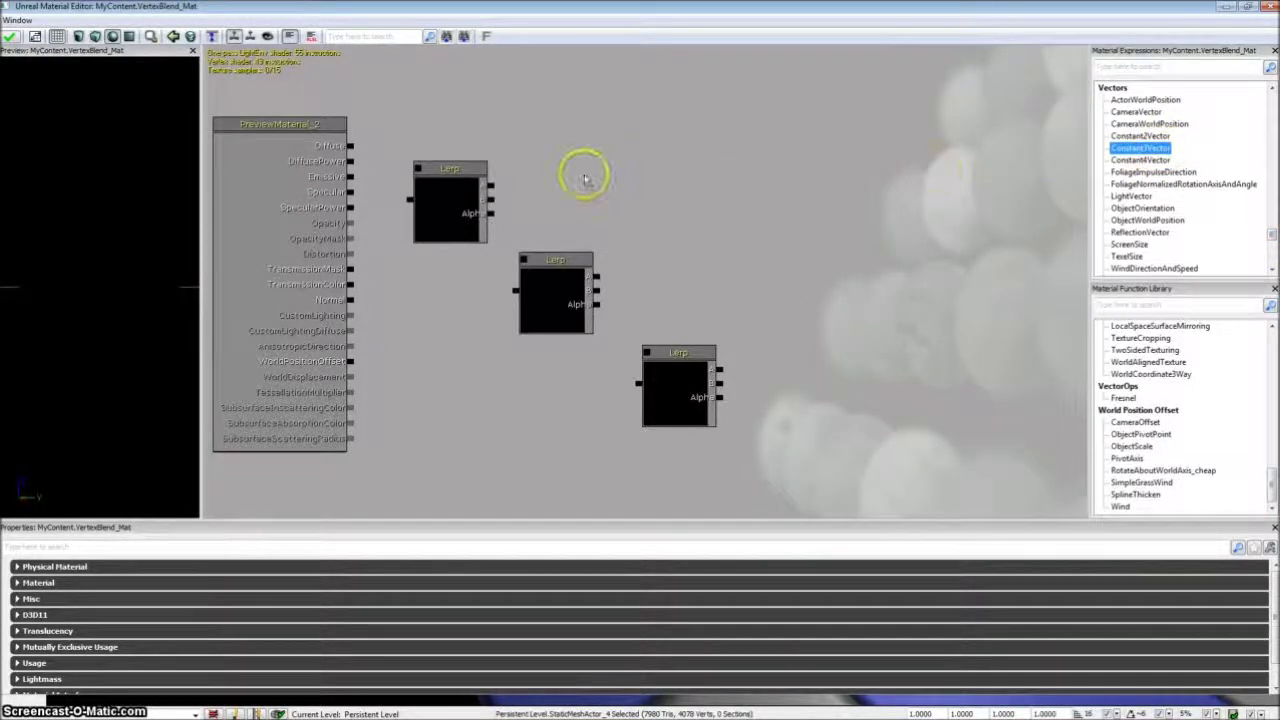
left_click_drag(585, 178, 609, 200)
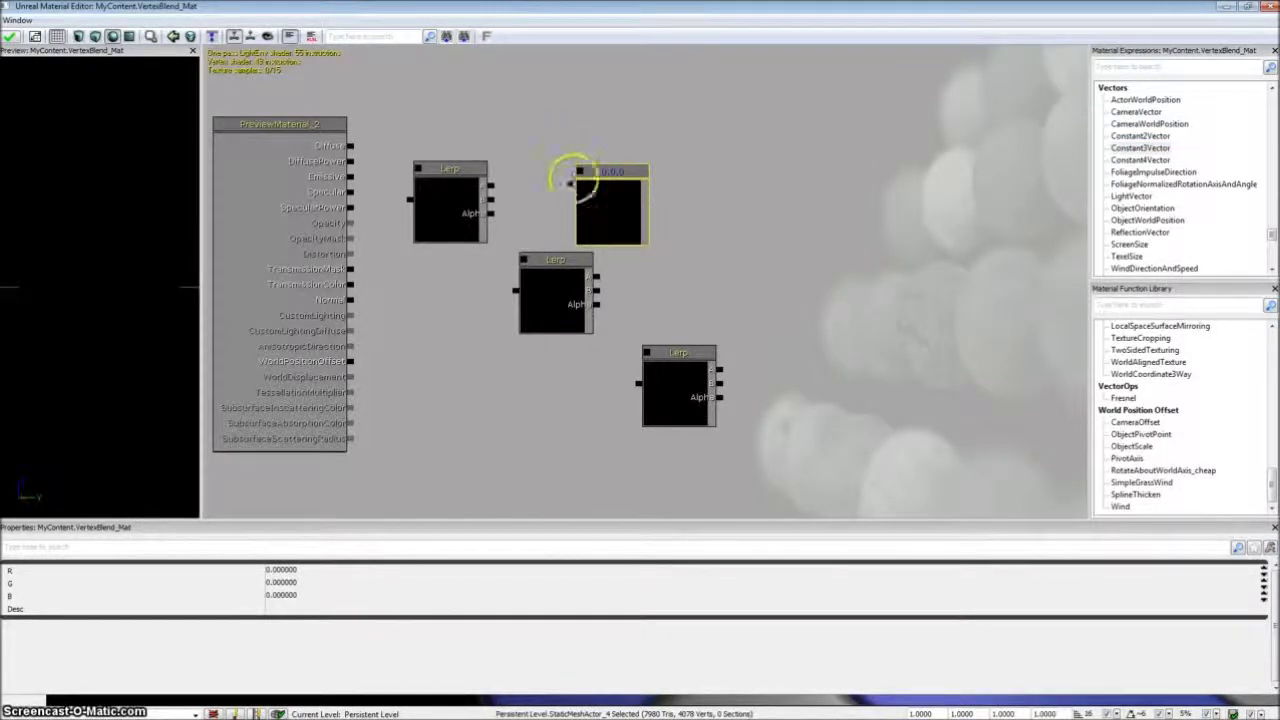
left_click(785, 217)
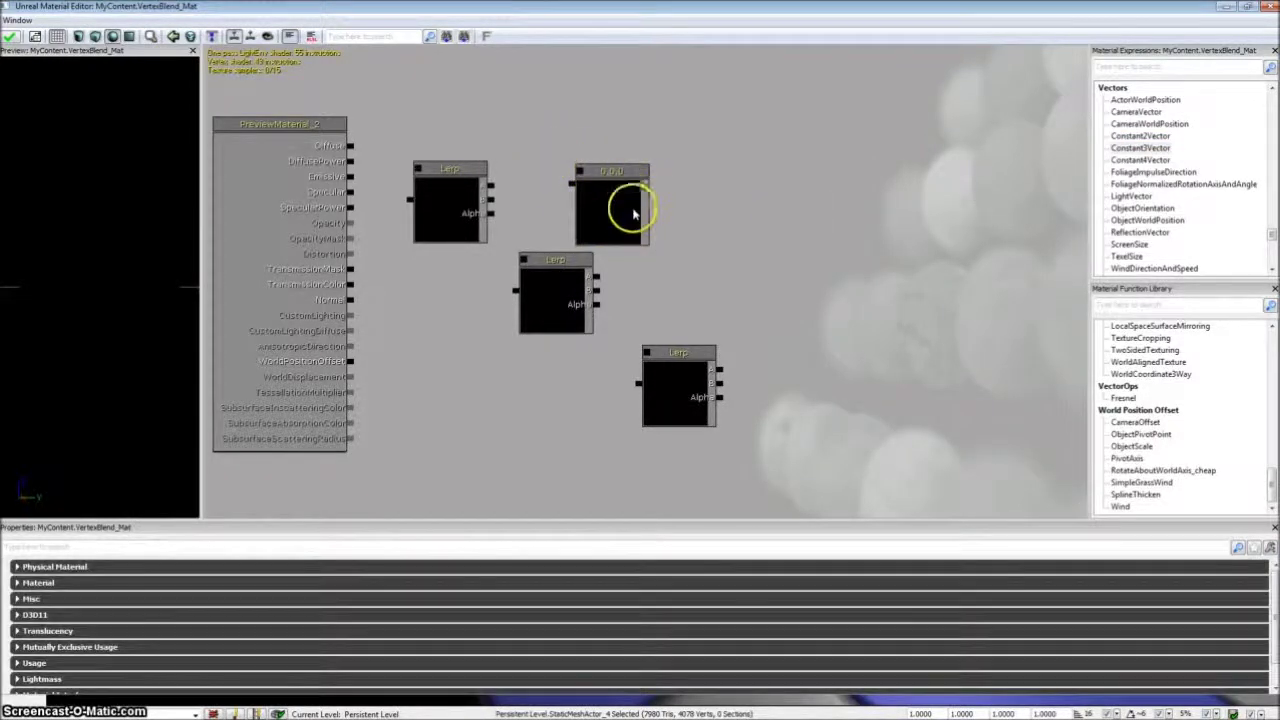
left_click(632, 220)
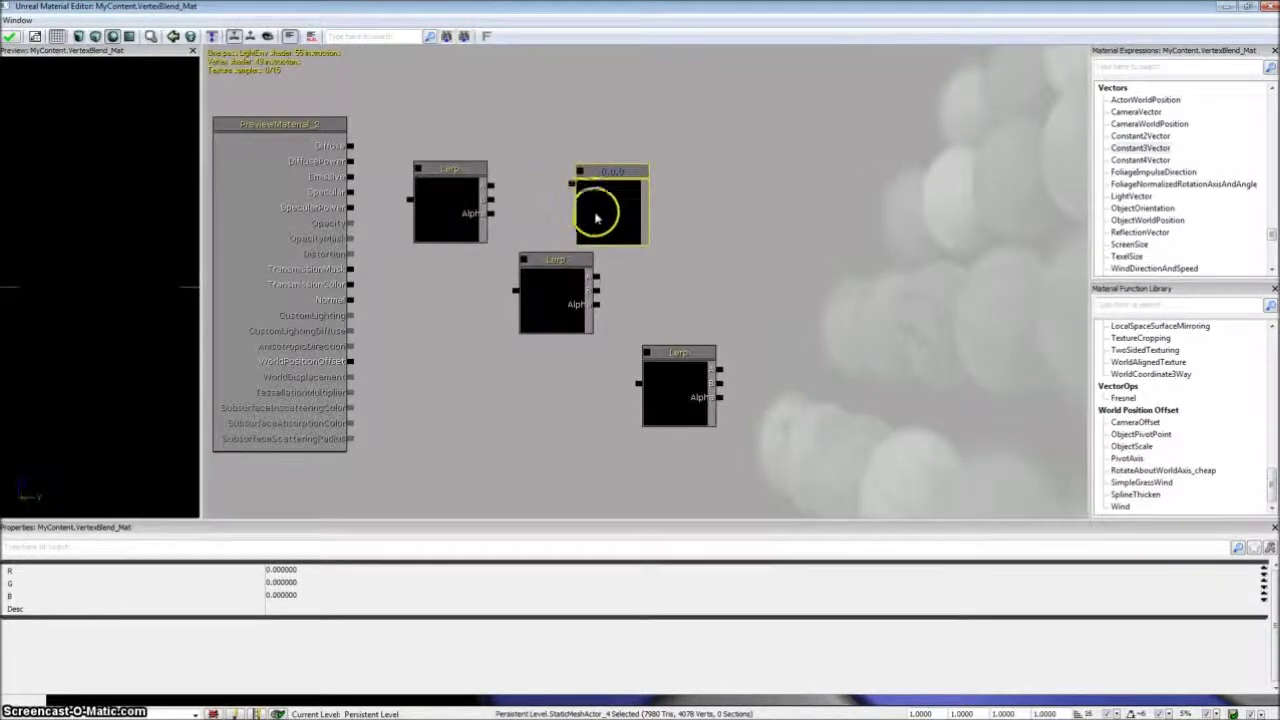
left_click(712, 233)
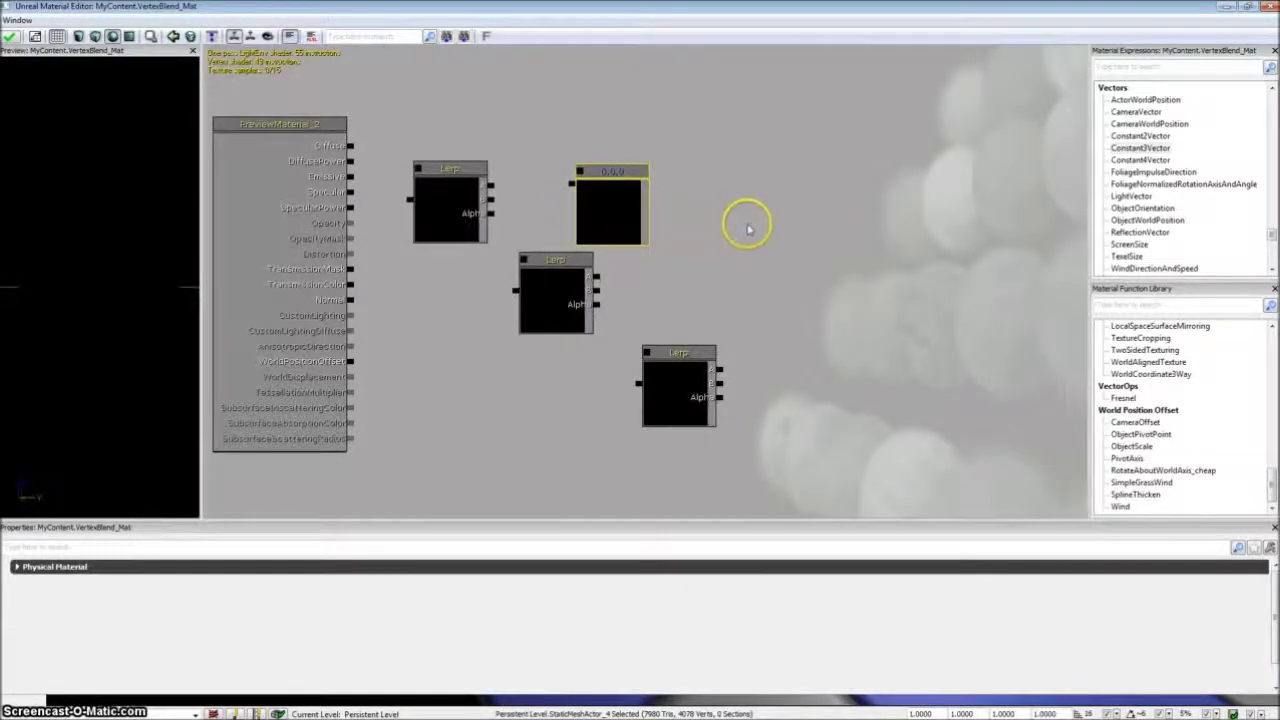
Select the new Constant3Vector node and examine its R, G and B properties.
left_click(633, 209)
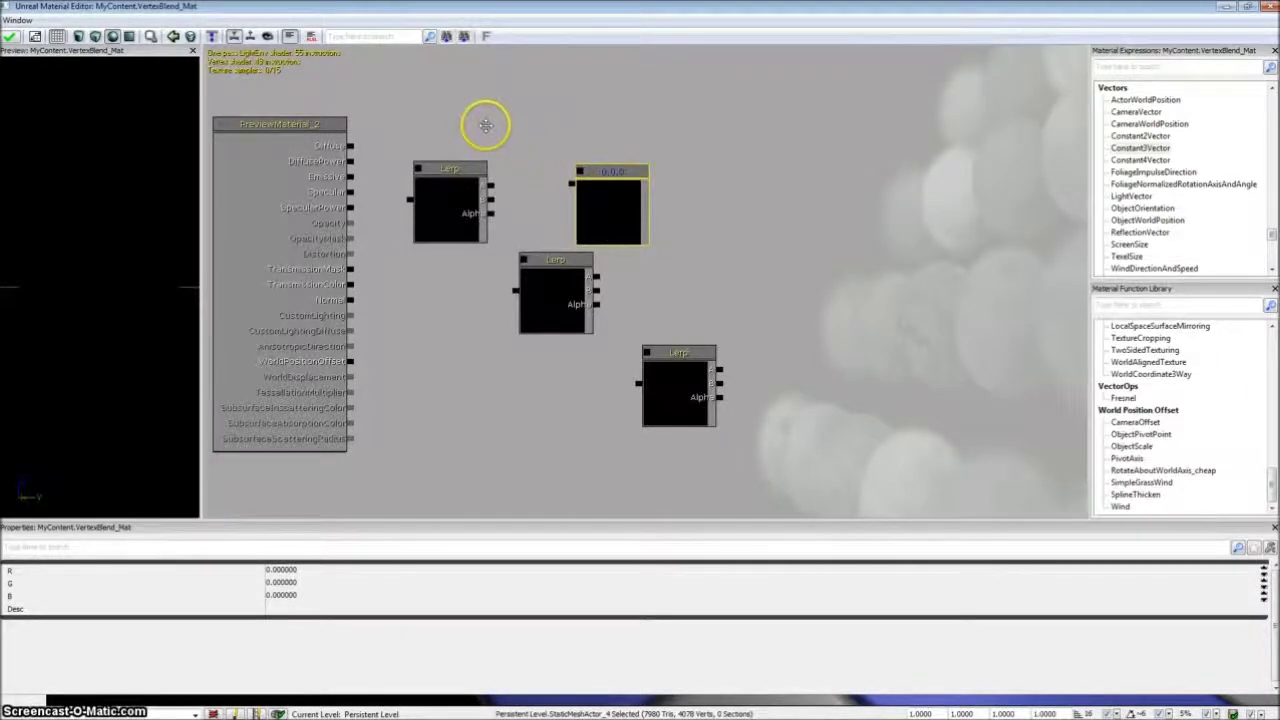
left_click(793, 231)
left_click(630, 210)
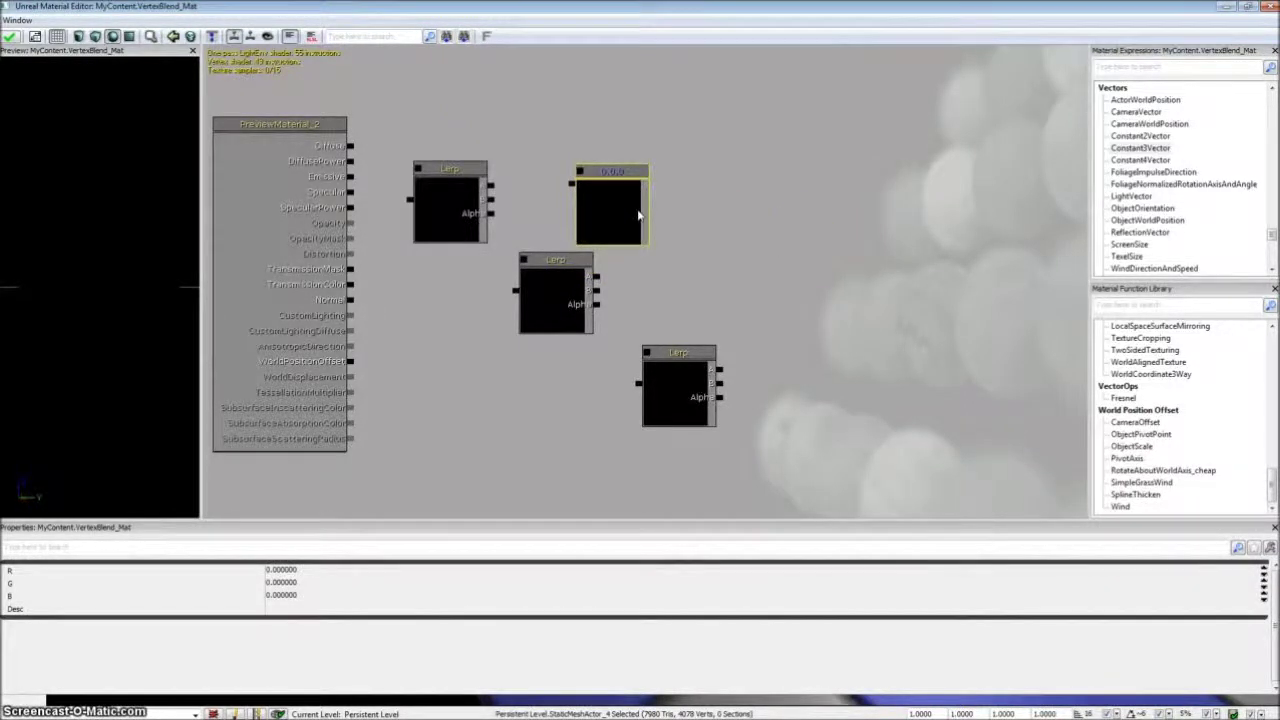
left_click(617, 207)
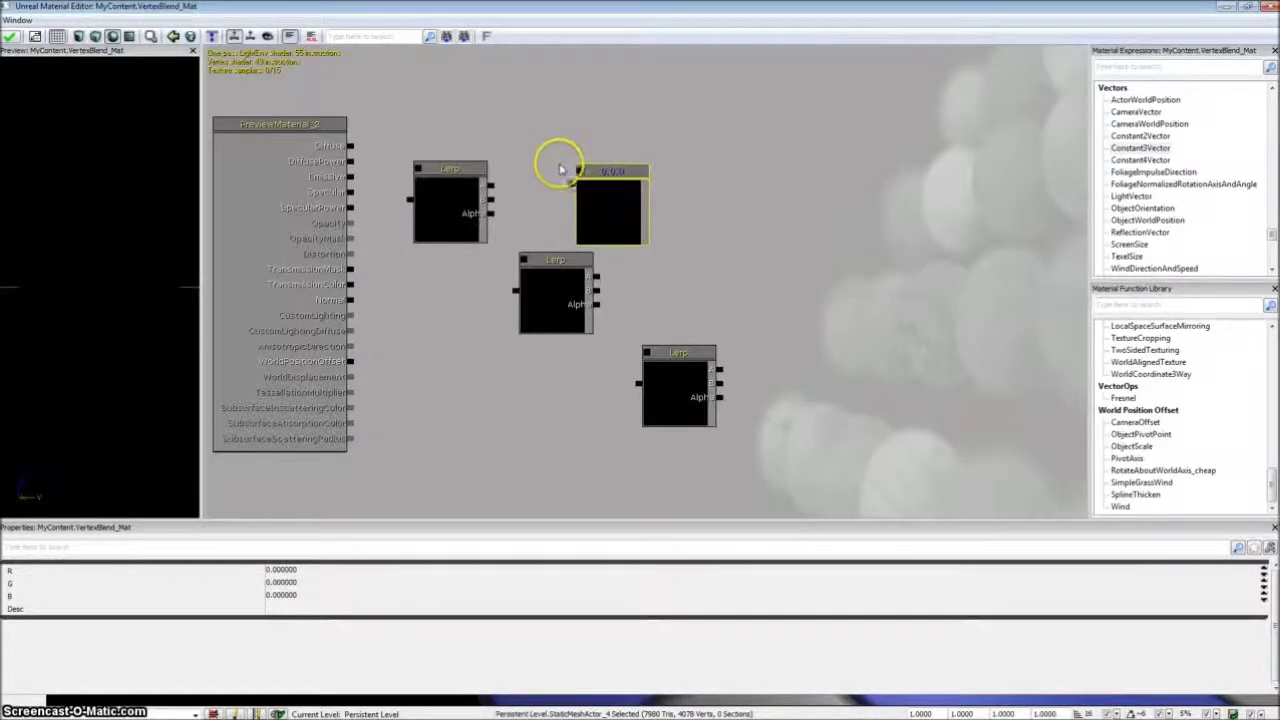
left_click(743, 247)
left_click(593, 221)
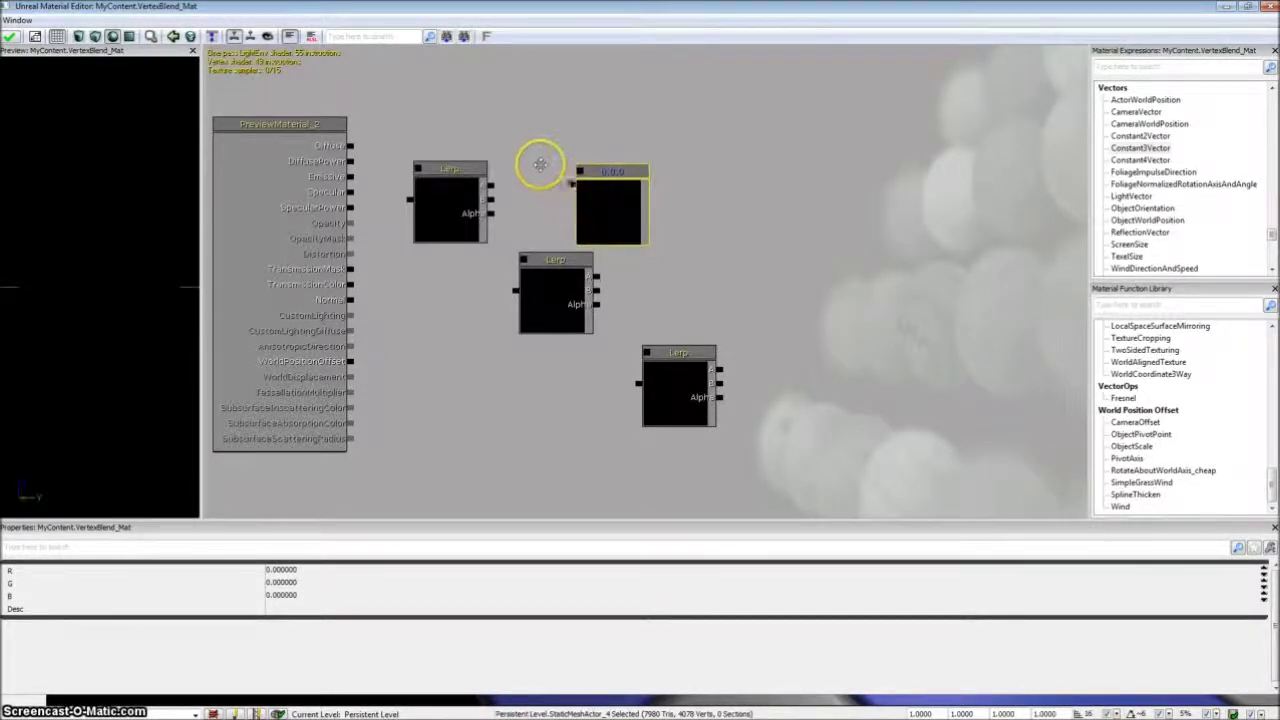
left_click(745, 220)
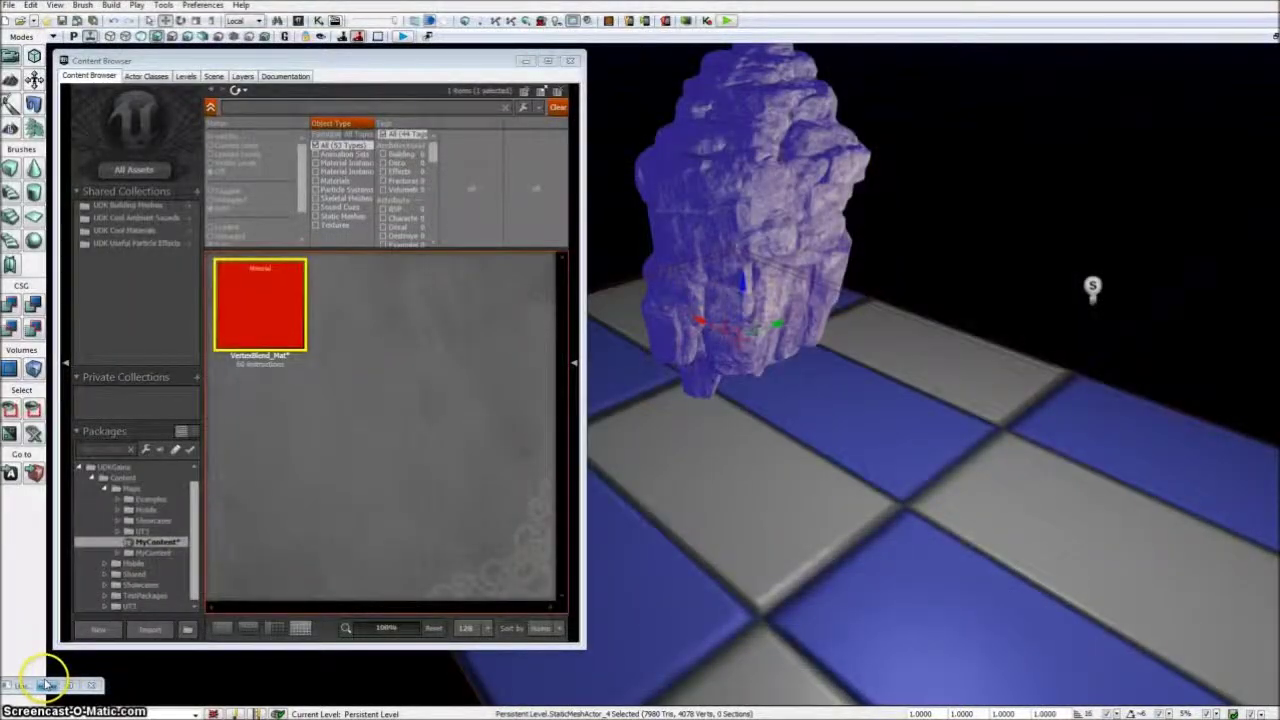
Return to the VertexBlend_Mat graph and inspect the RGB values of the blue Constant3Vector node before minimizing the editor.
left_click(45, 684)
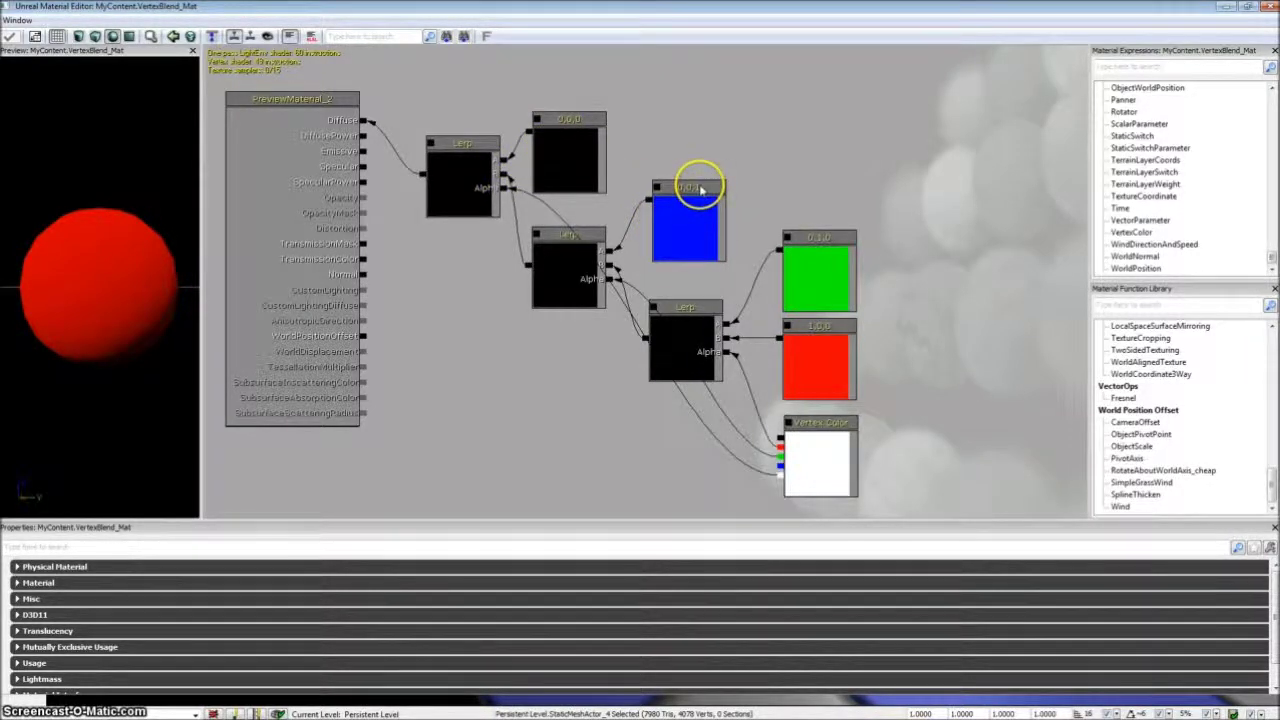
left_click(688, 248)
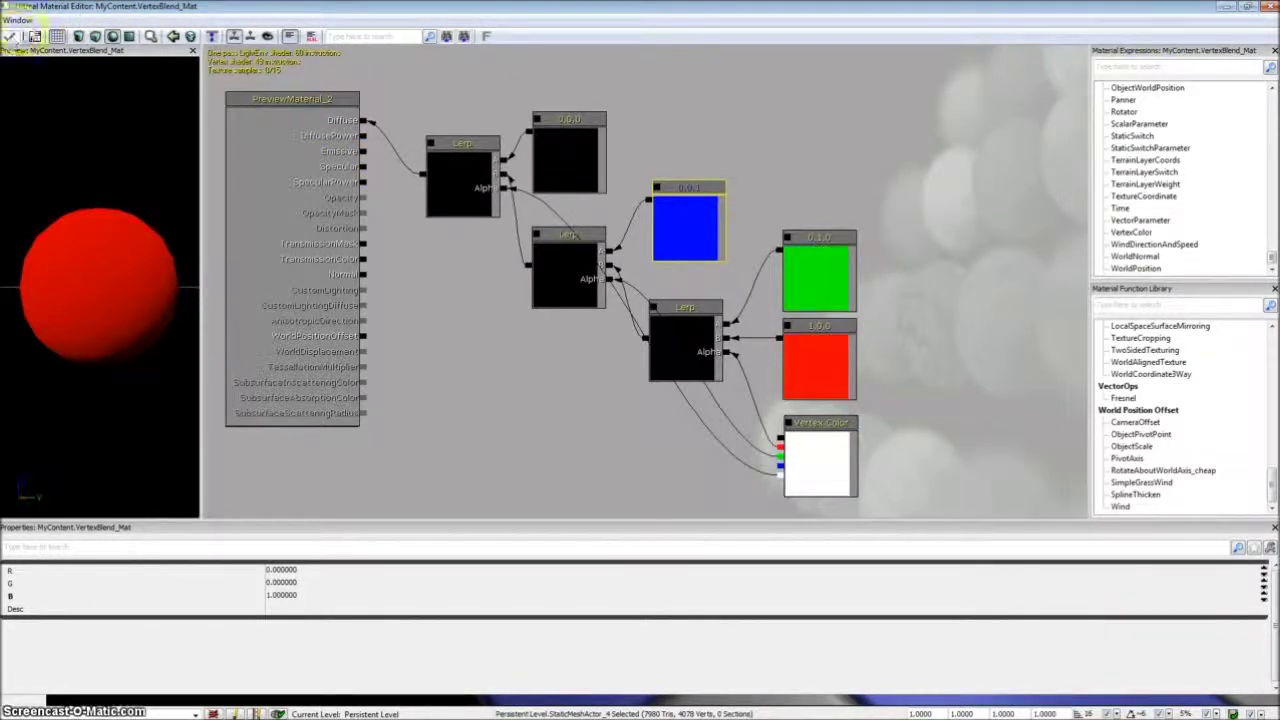
left_click(1253, 7)
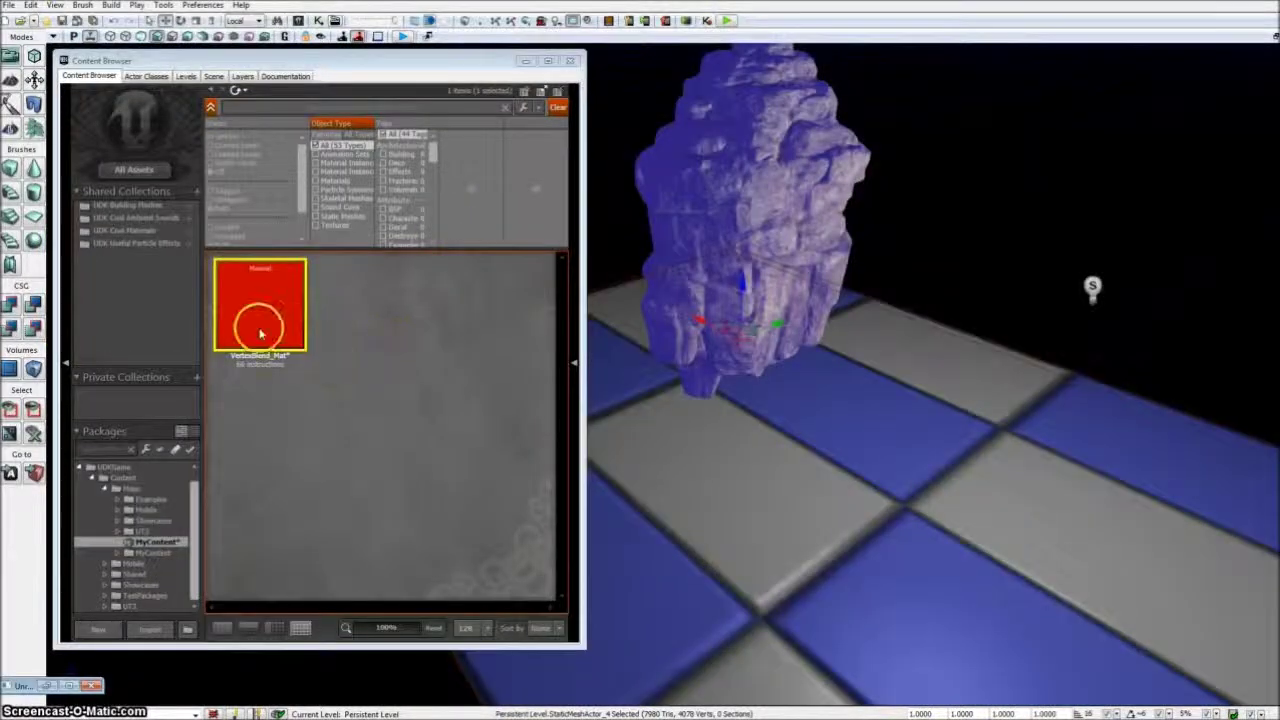
Apply the VertexBlend_Mat material to the rock mesh in the level.
mouse_move(268, 322)
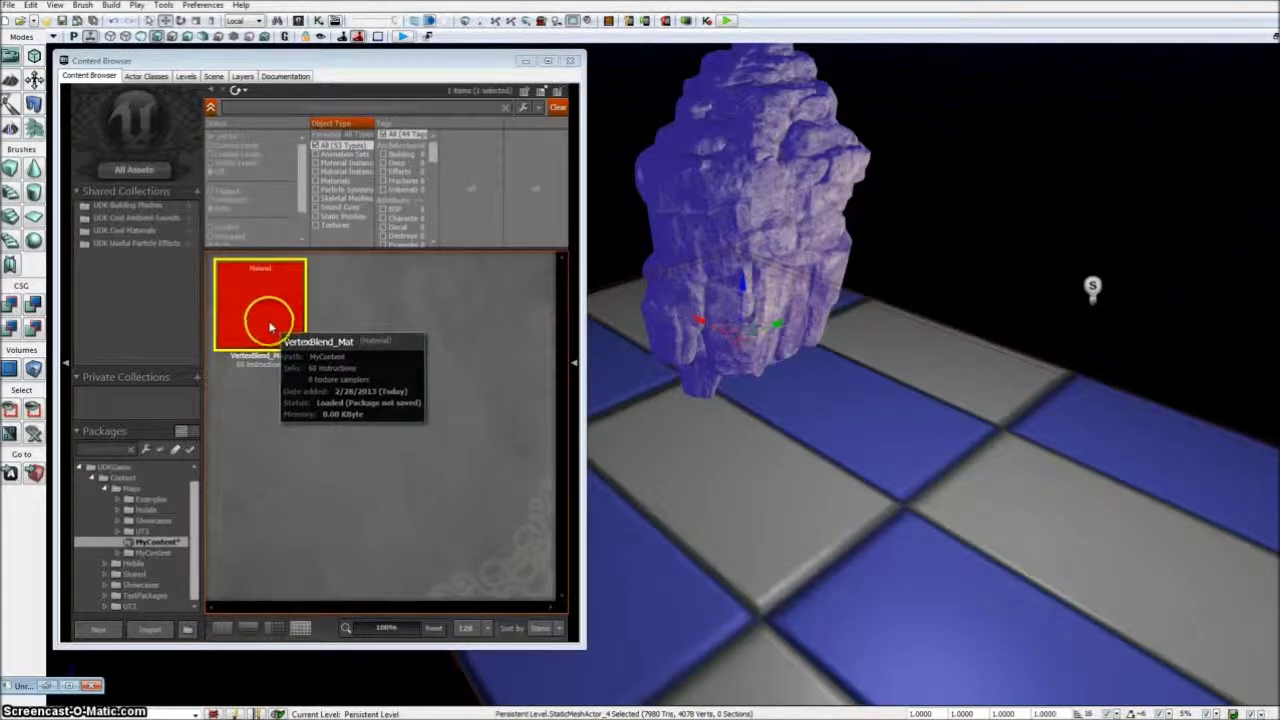
left_click_drag(269, 327, 754, 199)
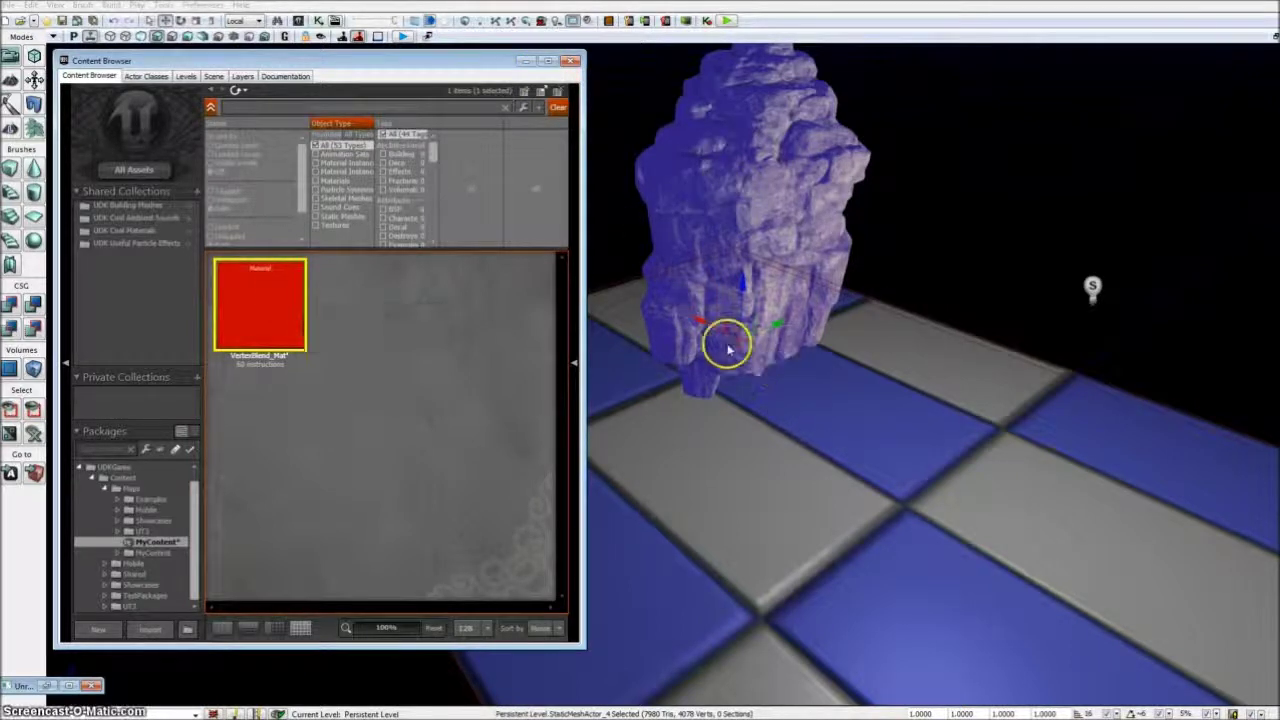
right_click_drag(703, 320, 771, 317)
left_click_drag(251, 289, 828, 300)
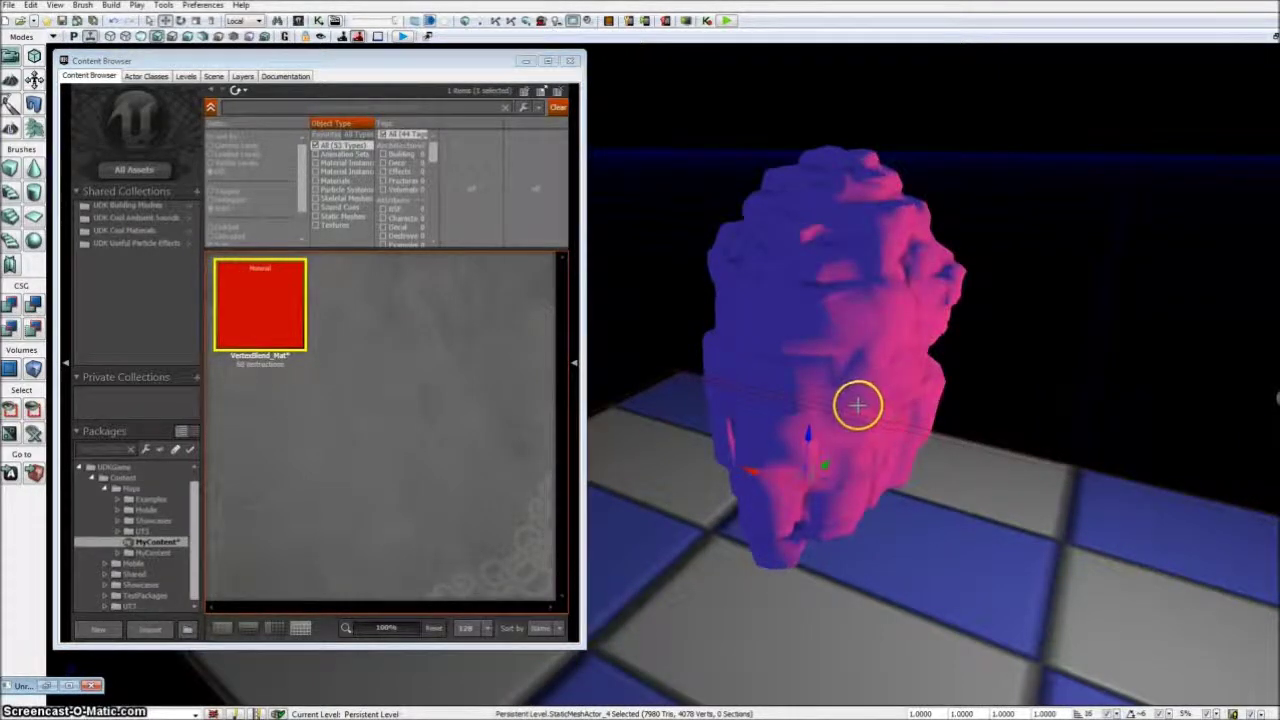
right_click_drag(816, 410, 686, 362)
mouse_move(841, 428)
right_mouse_down()
mouse_move(823, 460)
mouse_move(994, 480)
mouse_move(743, 414)
mouse_move(809, 409)
mouse_move(754, 389)
mouse_move(714, 392)
mouse_move(734, 449)
mouse_move(731, 391)
mouse_move(781, 397)
mouse_move(831, 443)
mouse_move(829, 474)
mouse_move(663, 461)
mouse_move(651, 443)
mouse_move(634, 474)
right_mouse_up()
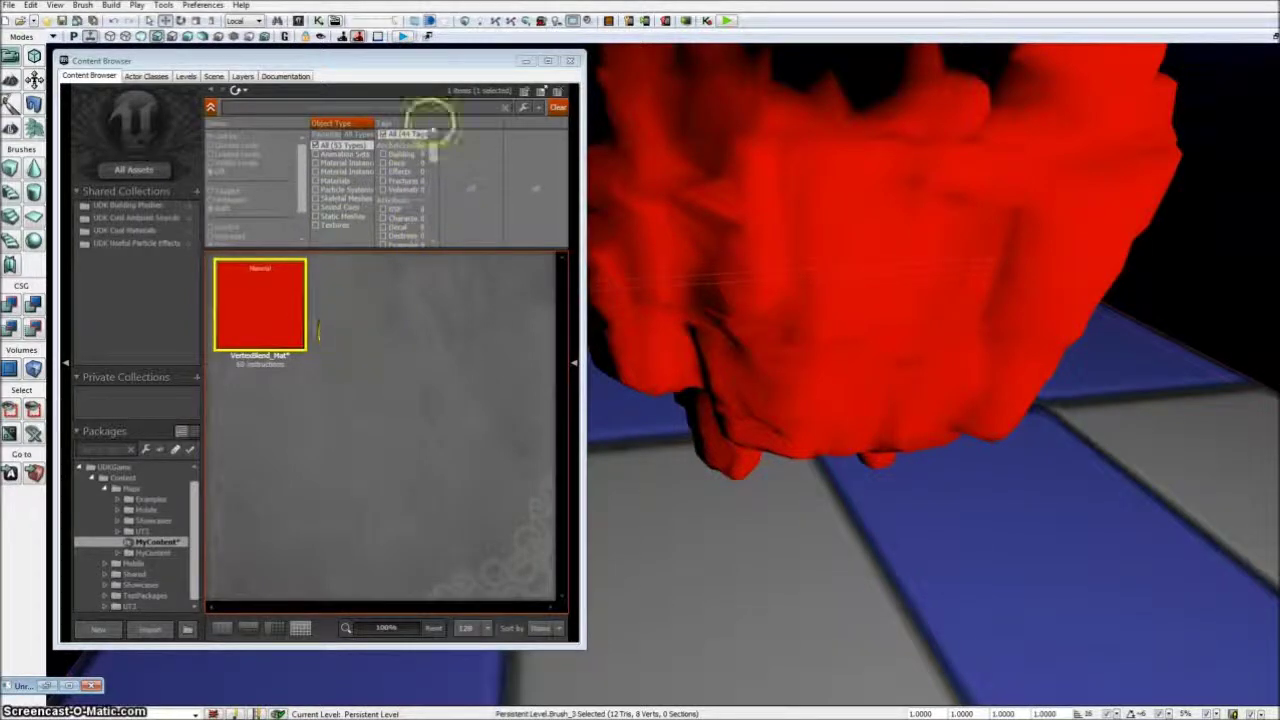
Minimize the Content Browser, enter Mesh Paint mode and select the rock mesh for vertex painting.
left_click(530, 64)
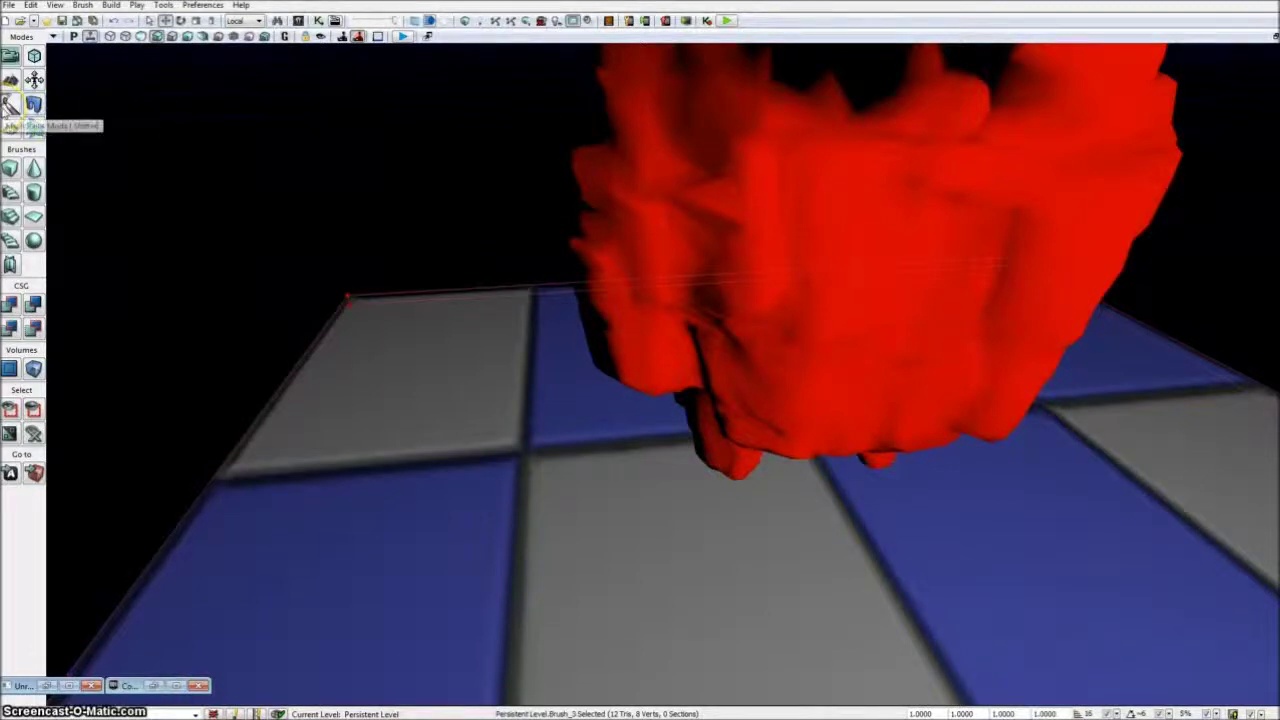
left_click(10, 104)
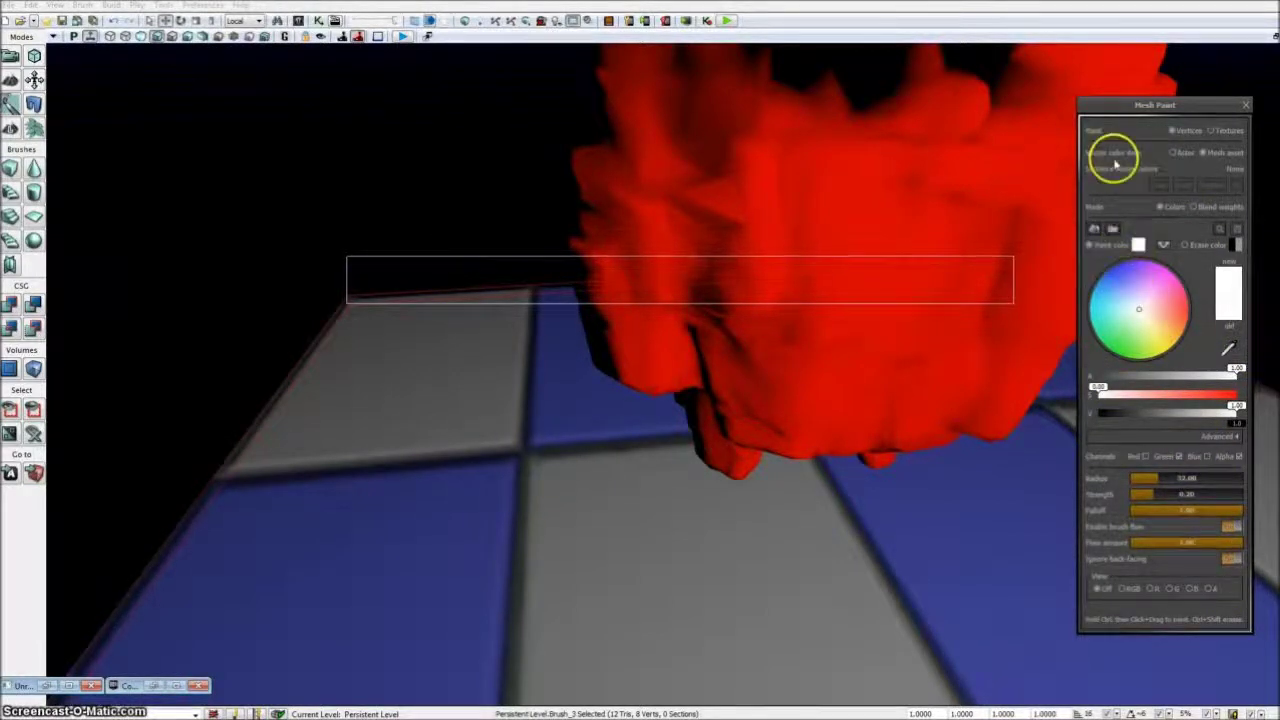
left_click(962, 163)
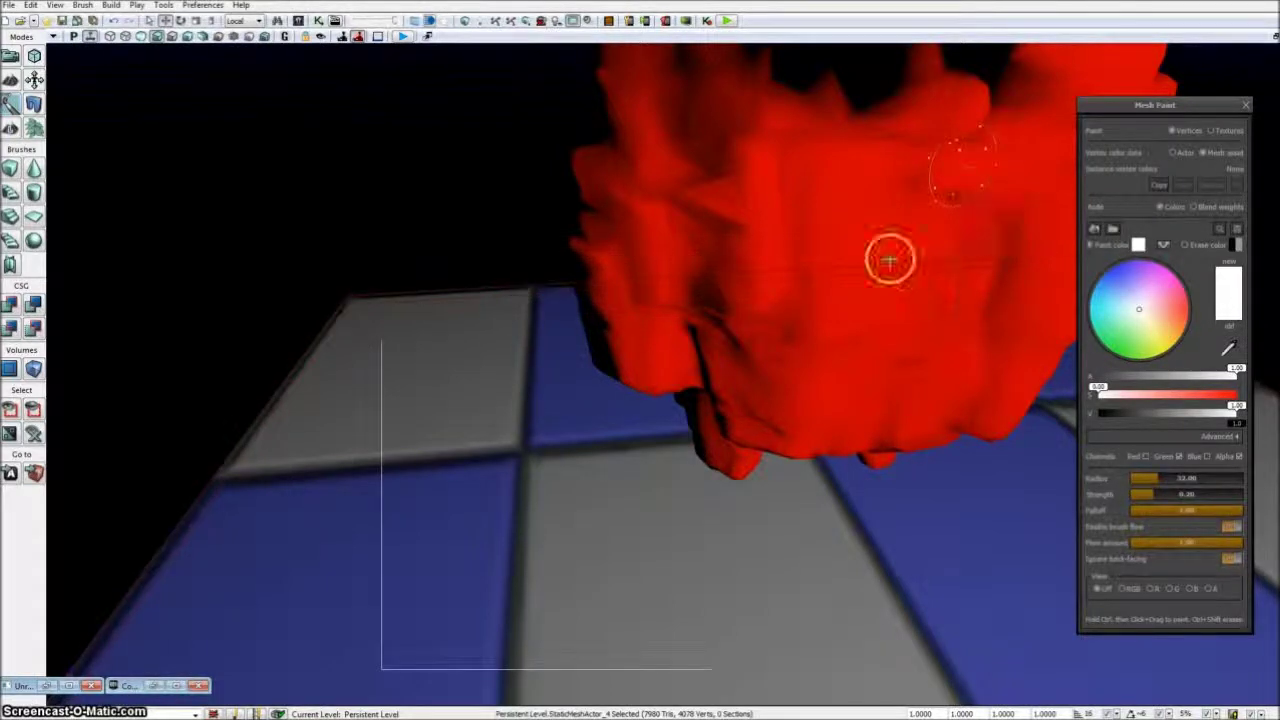
Set the vertex paint channels to Blue and Alpha only and reselect the rock mesh.
left_click(1238, 458)
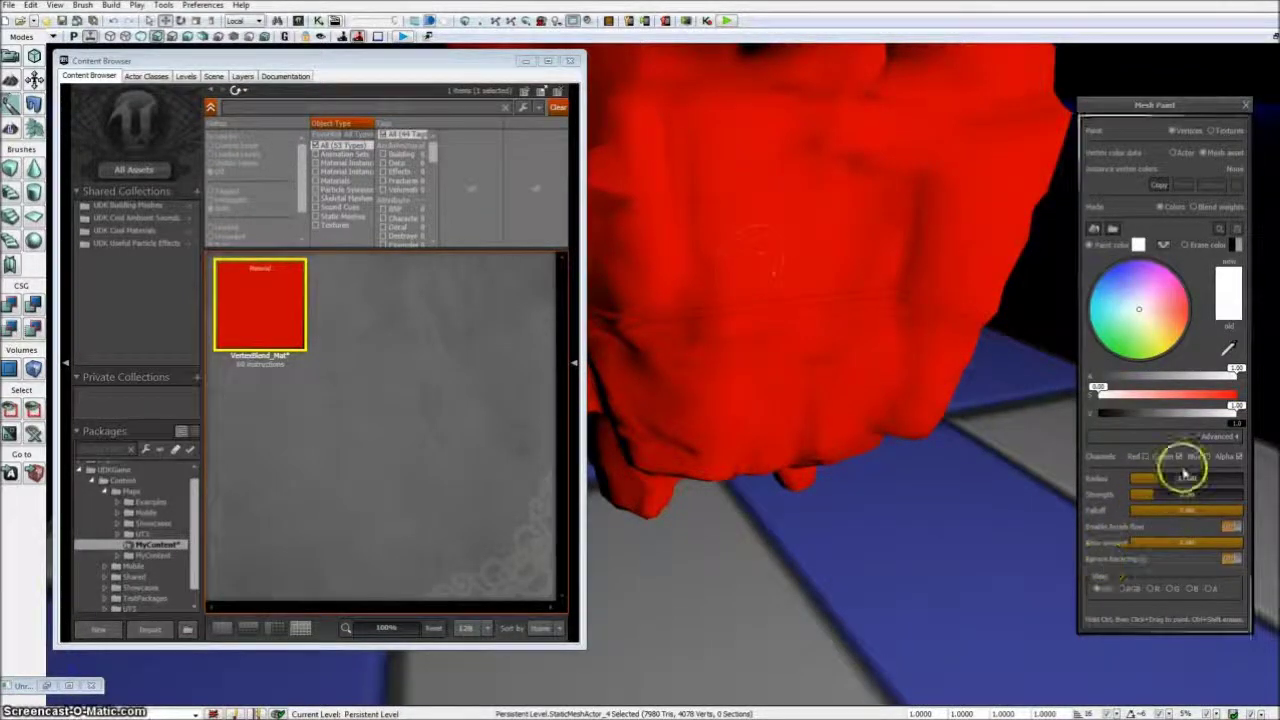
left_click(1181, 459)
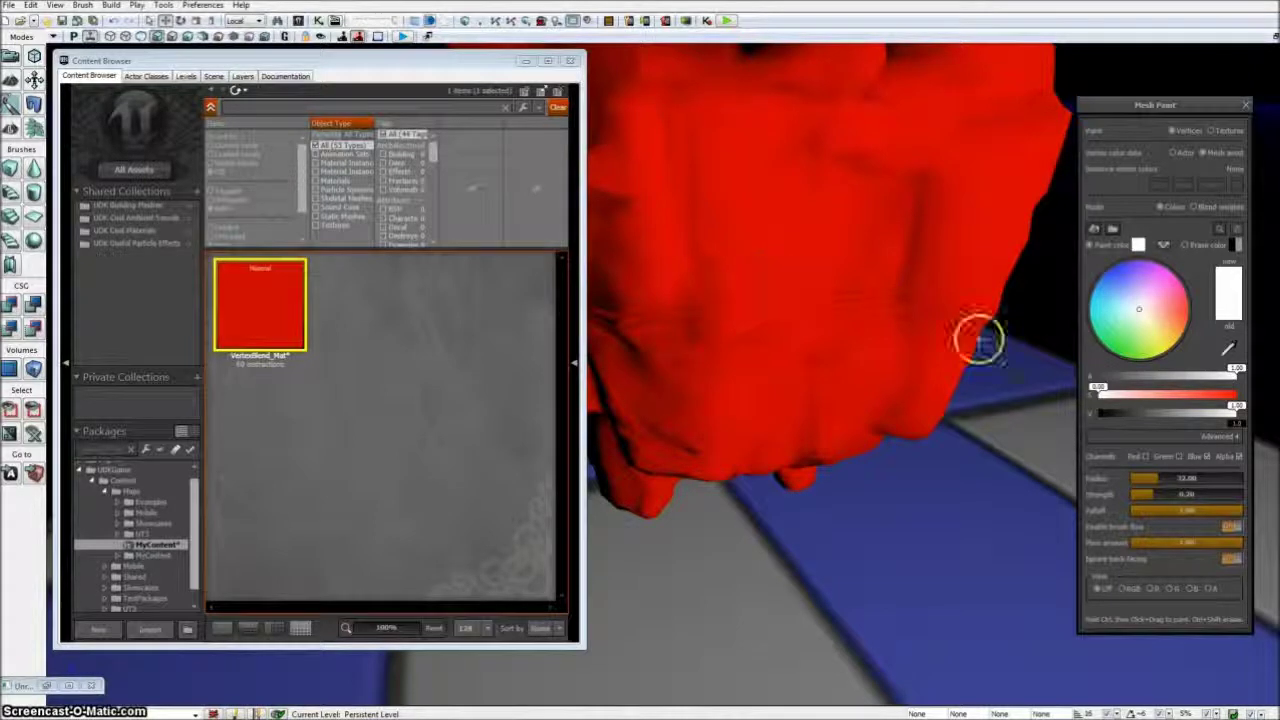
left_click(827, 234)
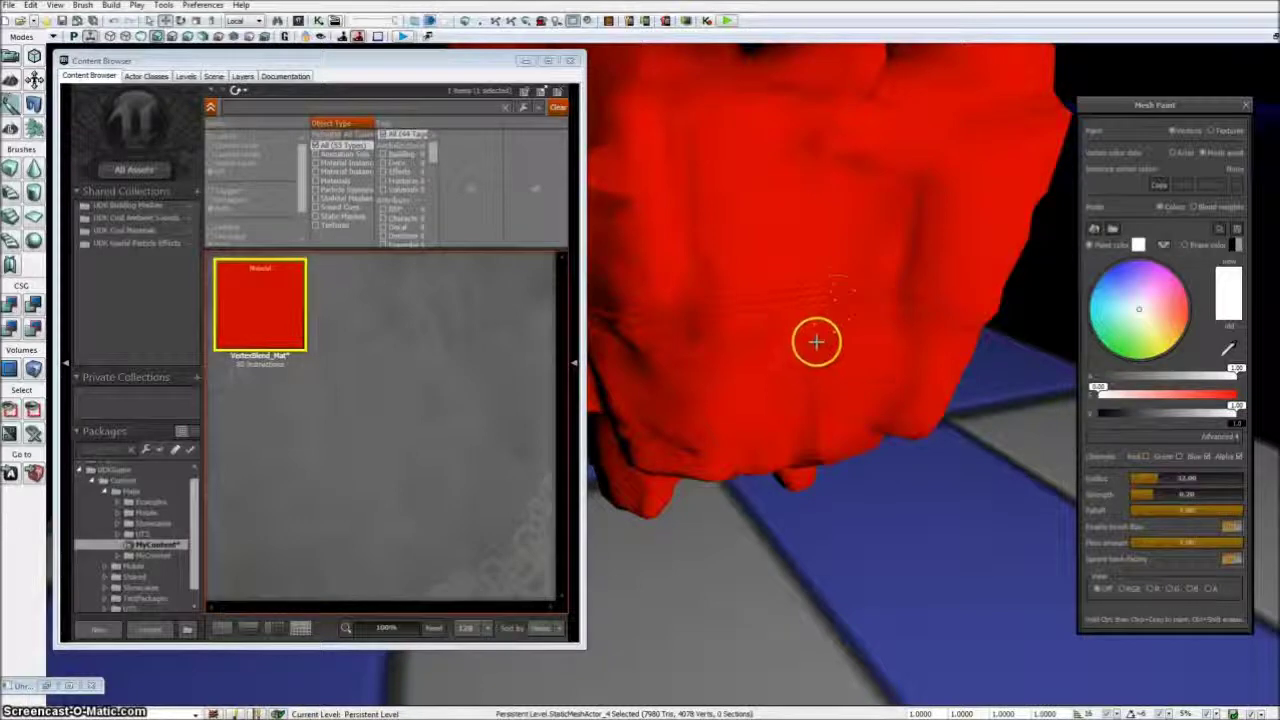
right_click(728, 344)
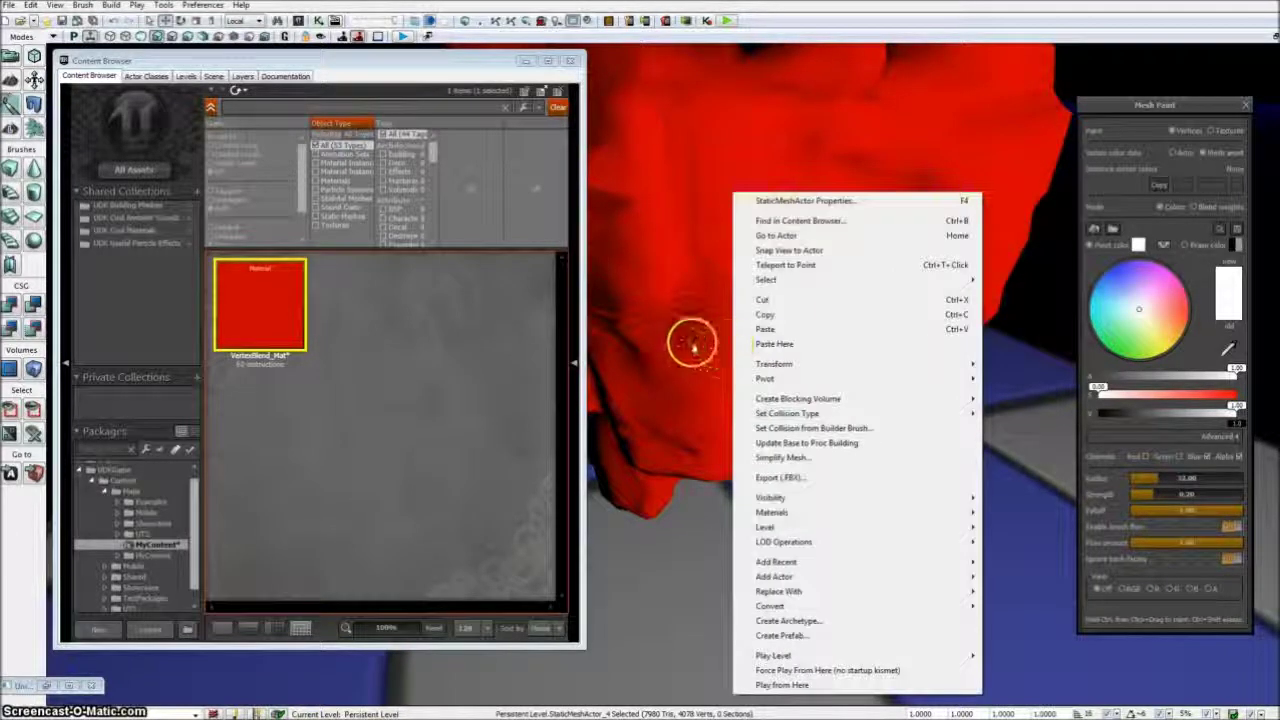
right_click(692, 341)
left_click(643, 339)
right_click_drag(643, 339, 646, 304)
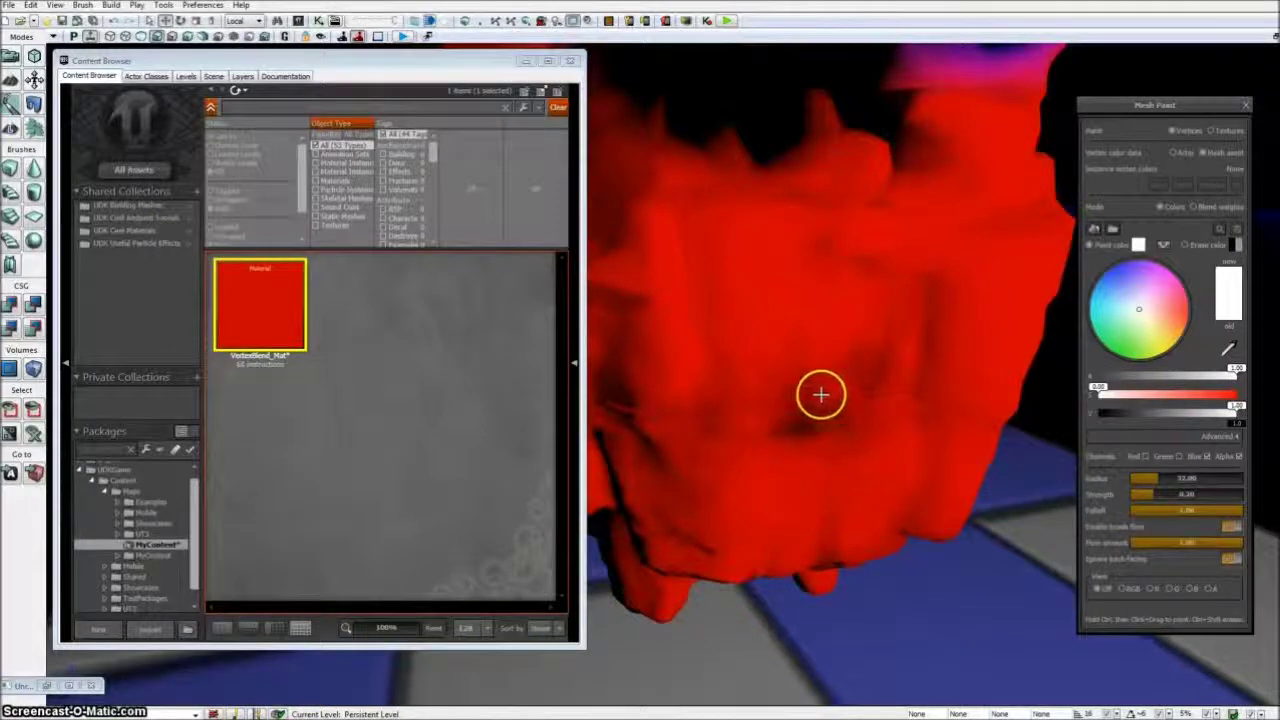
left_click(849, 347)
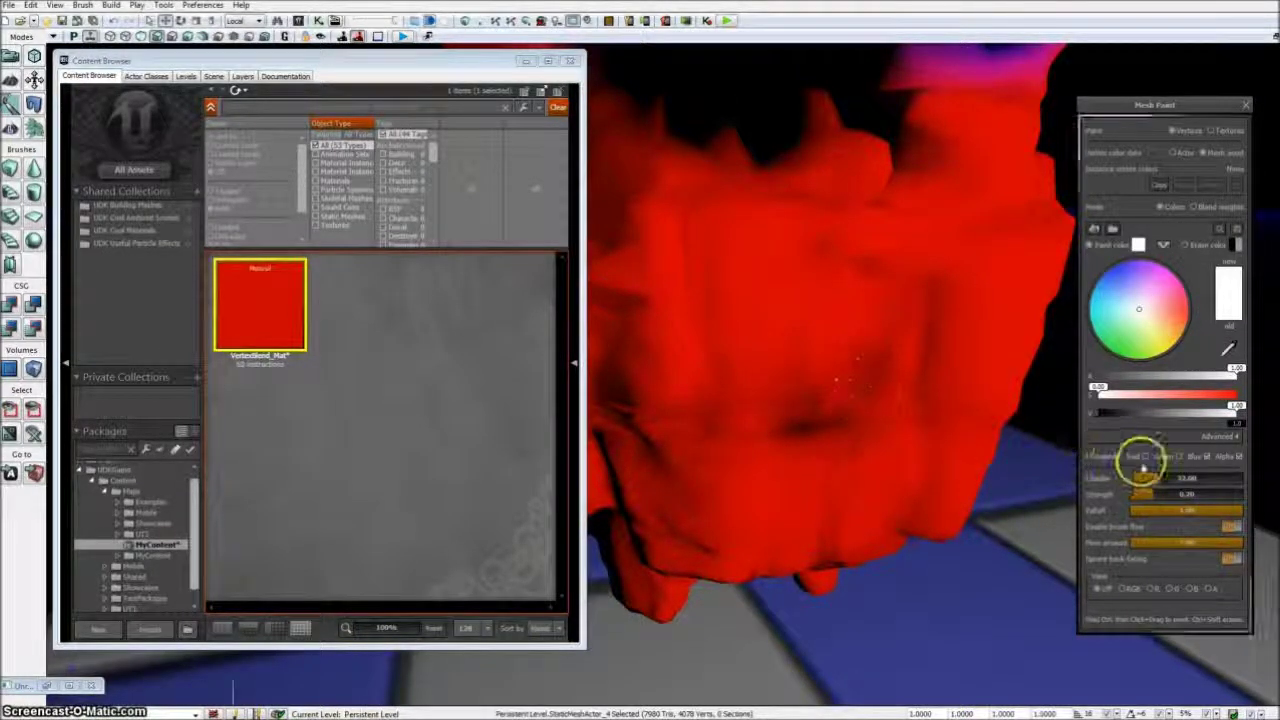
Switch the paint channels to Red and Alpha and paint a patch on the front of the rock mesh in white.
left_click(1204, 457)
left_click(1146, 456)
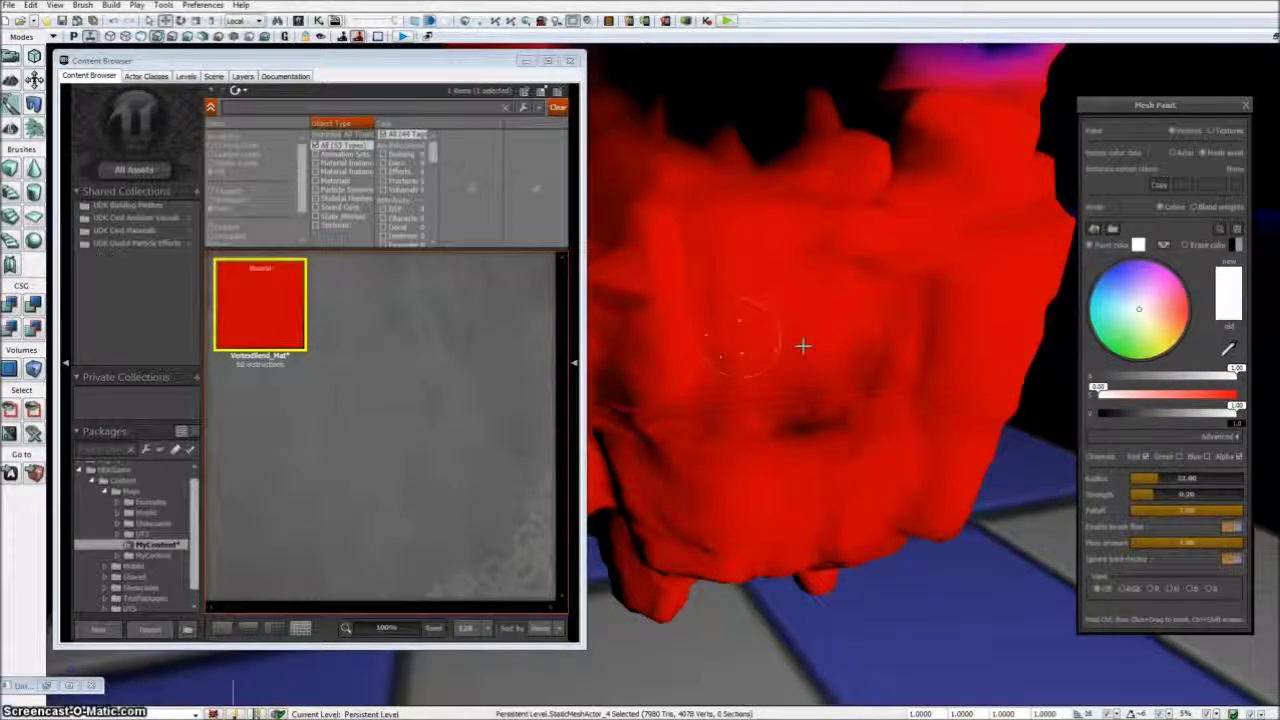
left_click(785, 283)
mouse_move(784, 277)
left_mouse_down("ctrl")
mouse_move(797, 294)
mouse_move(717, 294)
mouse_move(820, 317)
mouse_move(834, 343)
mouse_move(909, 369)
mouse_move(783, 342)
mouse_move(820, 343)
mouse_move(846, 323)
mouse_move(817, 349)
left_mouse_up("ctrl")
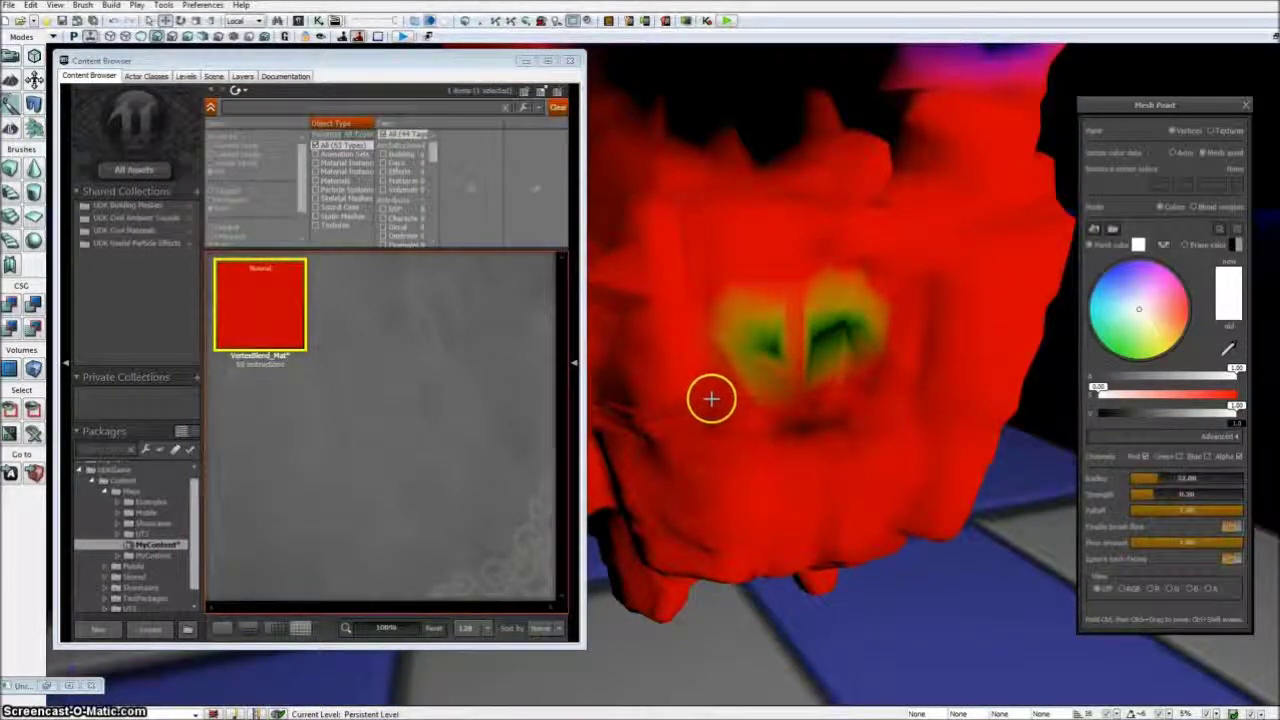
mouse_move(733, 403)
right_mouse_down()
mouse_move(649, 360)
mouse_move(651, 397)
mouse_move(694, 404)
mouse_move(709, 351)
mouse_move(709, 371)
mouse_move(744, 395)
mouse_move(735, 402)
right_mouse_up()
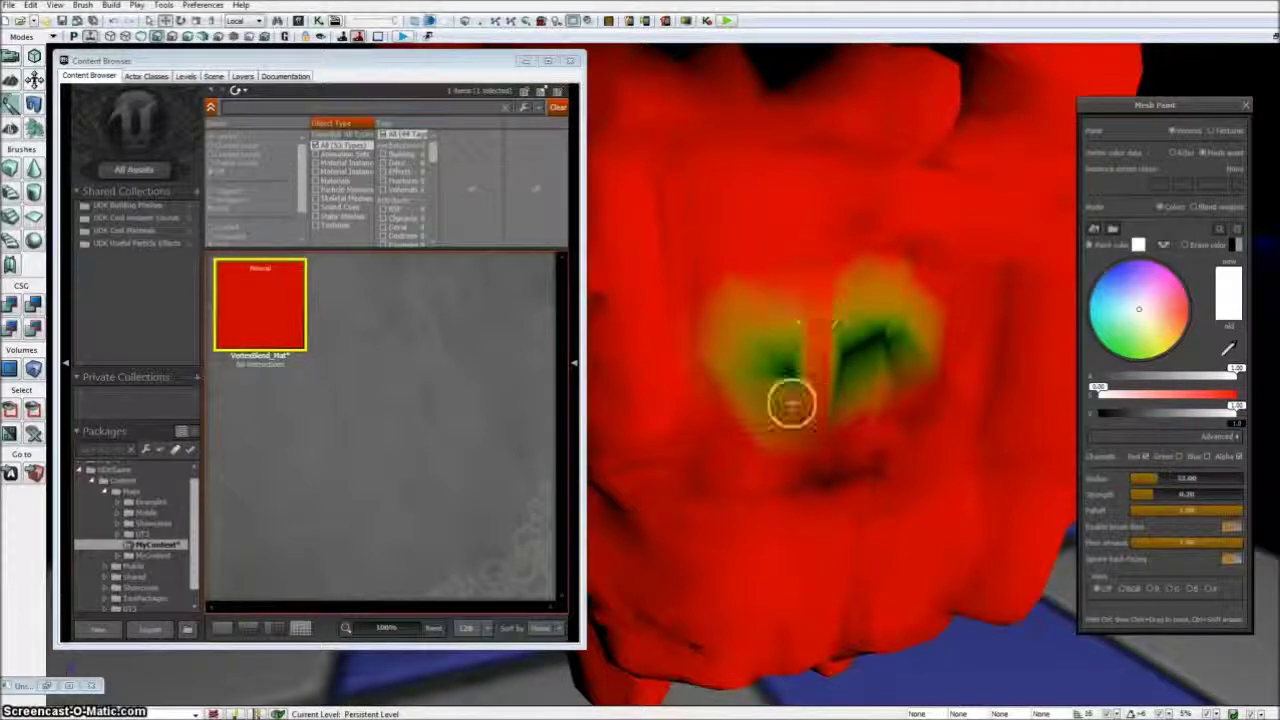
mouse_move(766, 348)
right_mouse_down()
mouse_move(703, 379)
mouse_move(723, 363)
mouse_move(754, 366)
mouse_move(706, 367)
mouse_move(738, 364)
right_mouse_up()
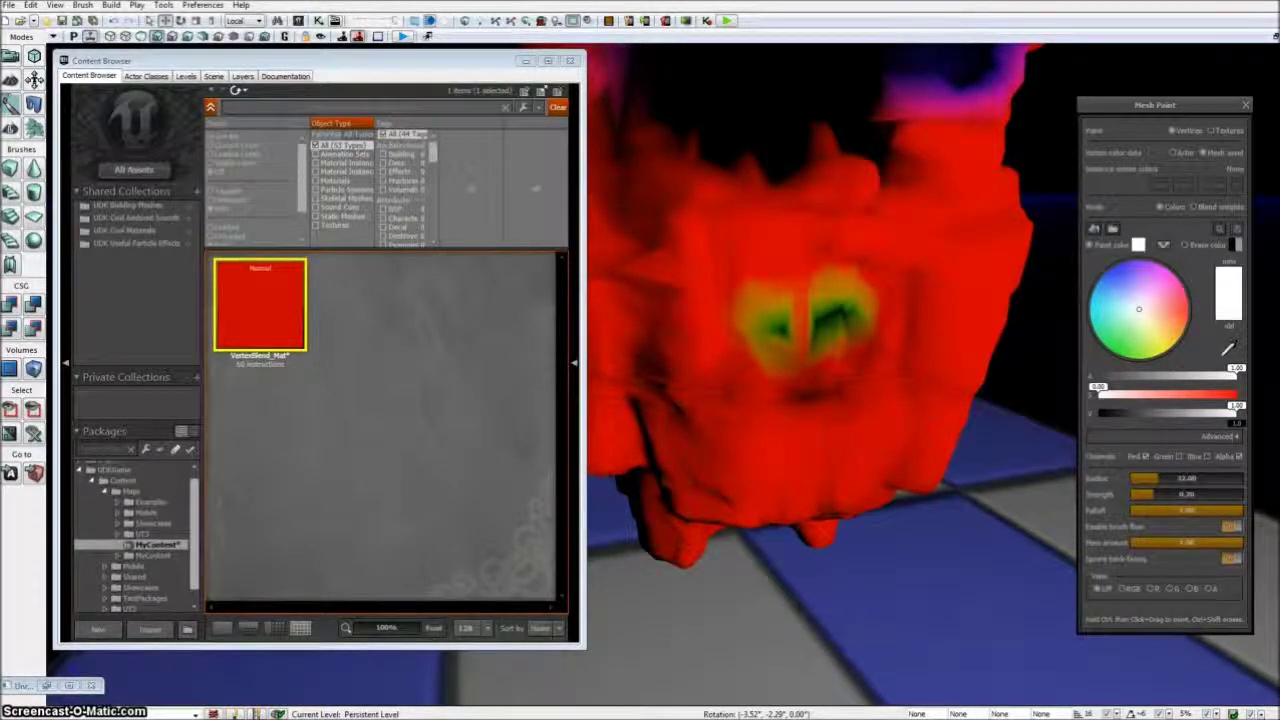
right_click_drag(738, 364, 737, 351)
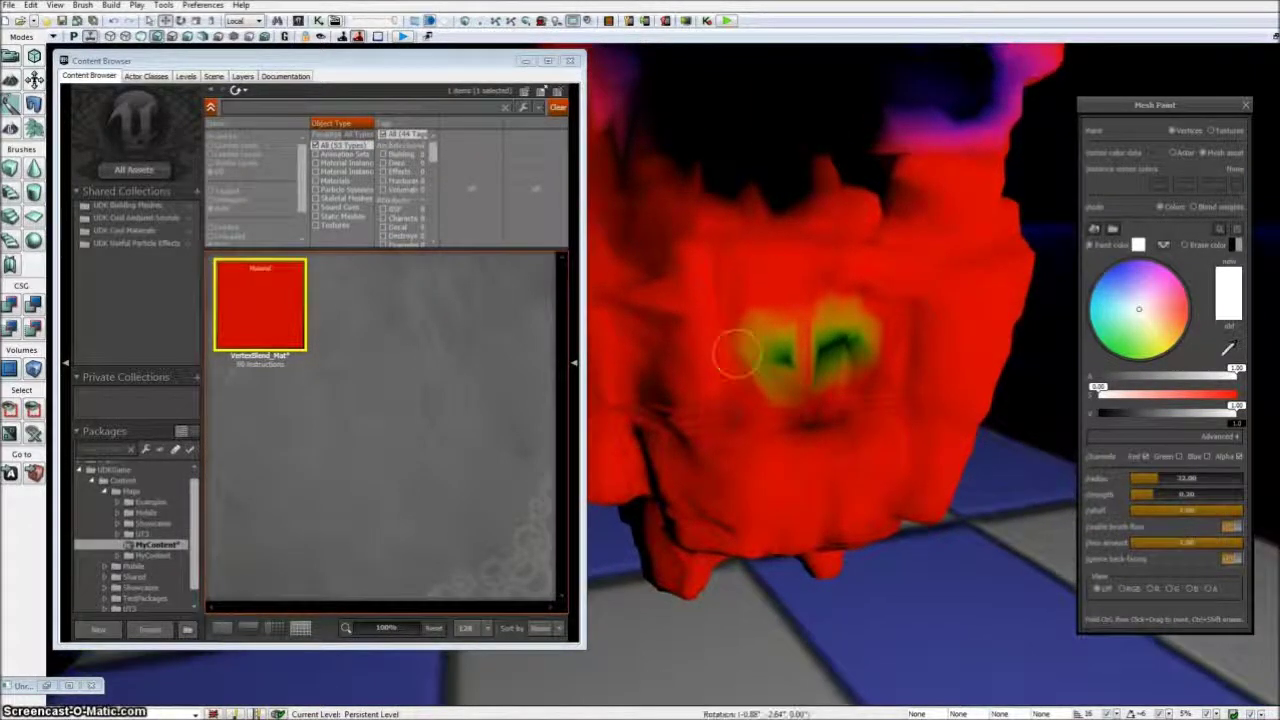
mouse_move(737, 351)
right_mouse_down()
mouse_move(752, 356)
mouse_move(749, 331)
mouse_move(717, 294)
mouse_move(723, 337)
mouse_move(760, 347)
mouse_move(757, 334)
mouse_move(727, 341)
right_mouse_up()
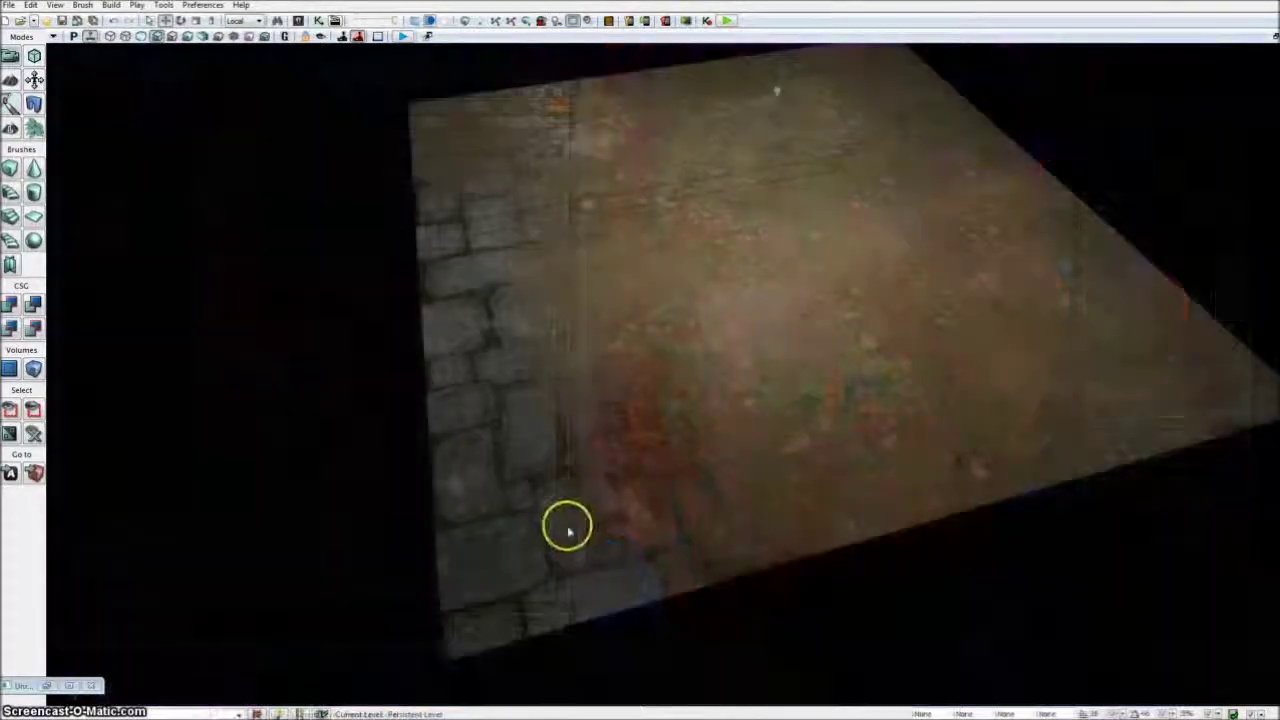
Examine the blended floor and its VertexBlend_Mat graph, checking the textures assigned to the Texture Sample nodes feeding the Lerps.
right_click_drag(566, 531, 617, 526)
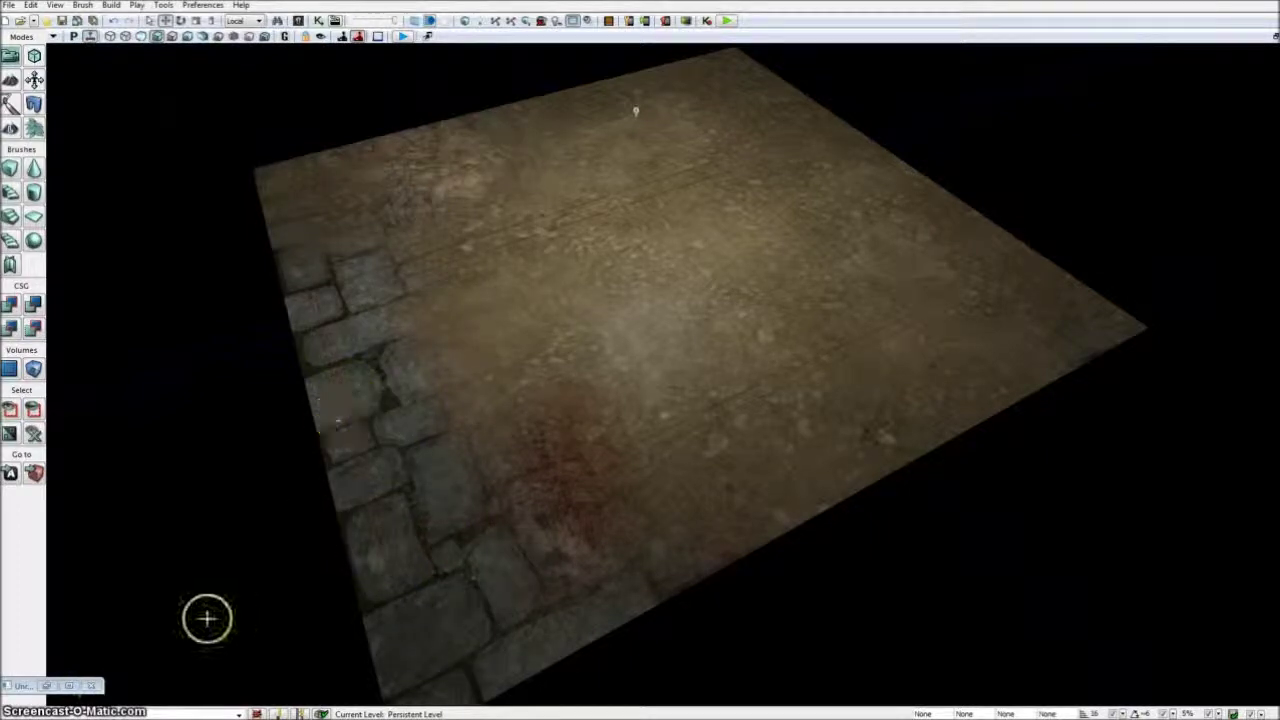
left_click(45, 685)
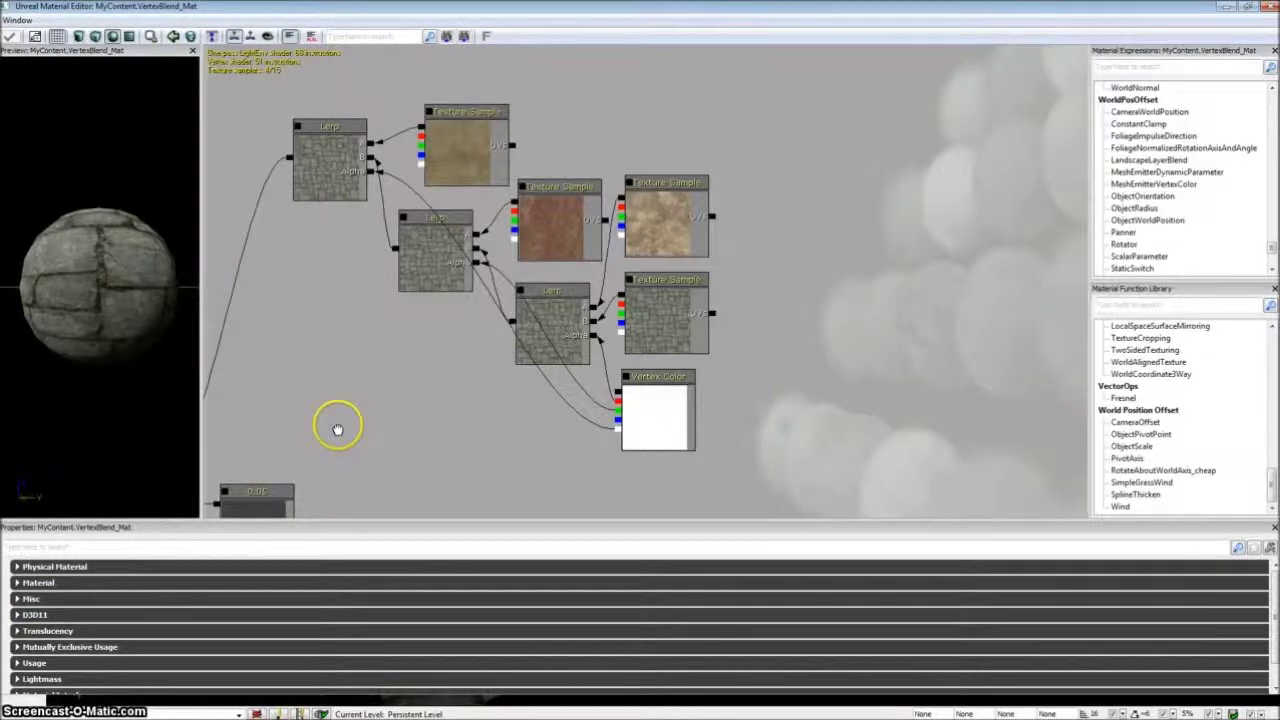
left_click_drag(337, 428, 449, 271)
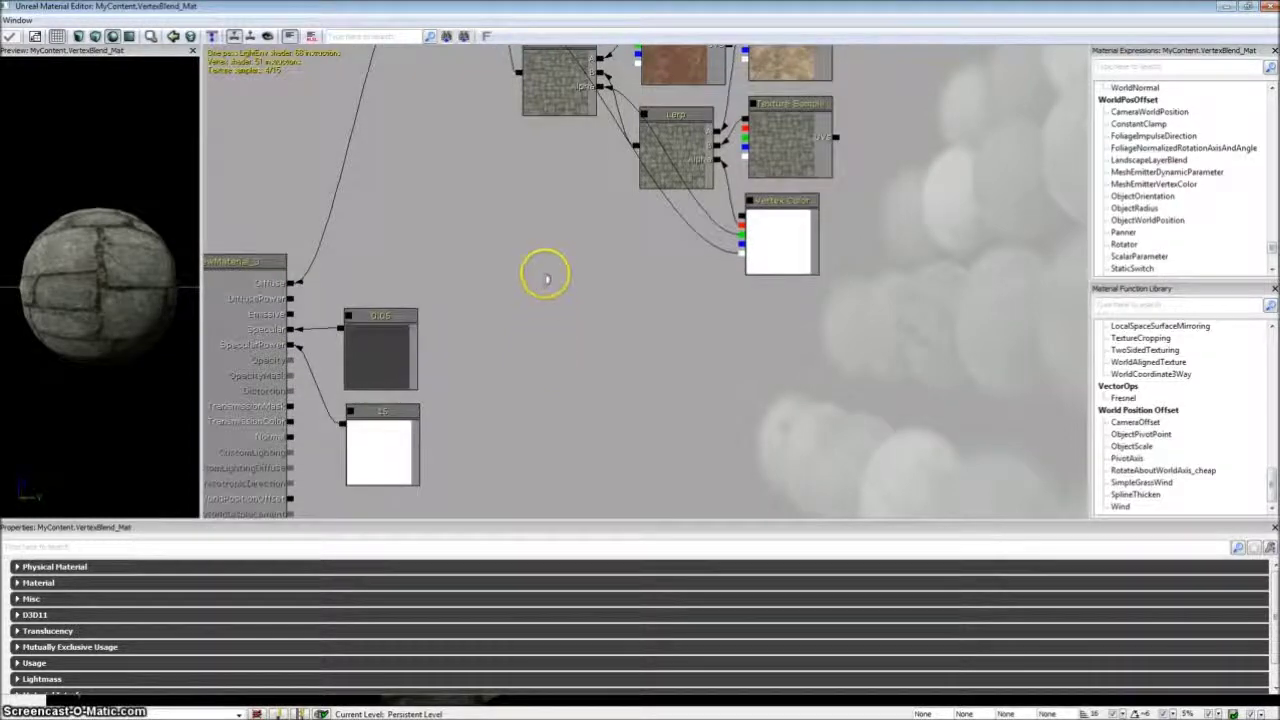
left_click_drag(540, 315, 544, 430)
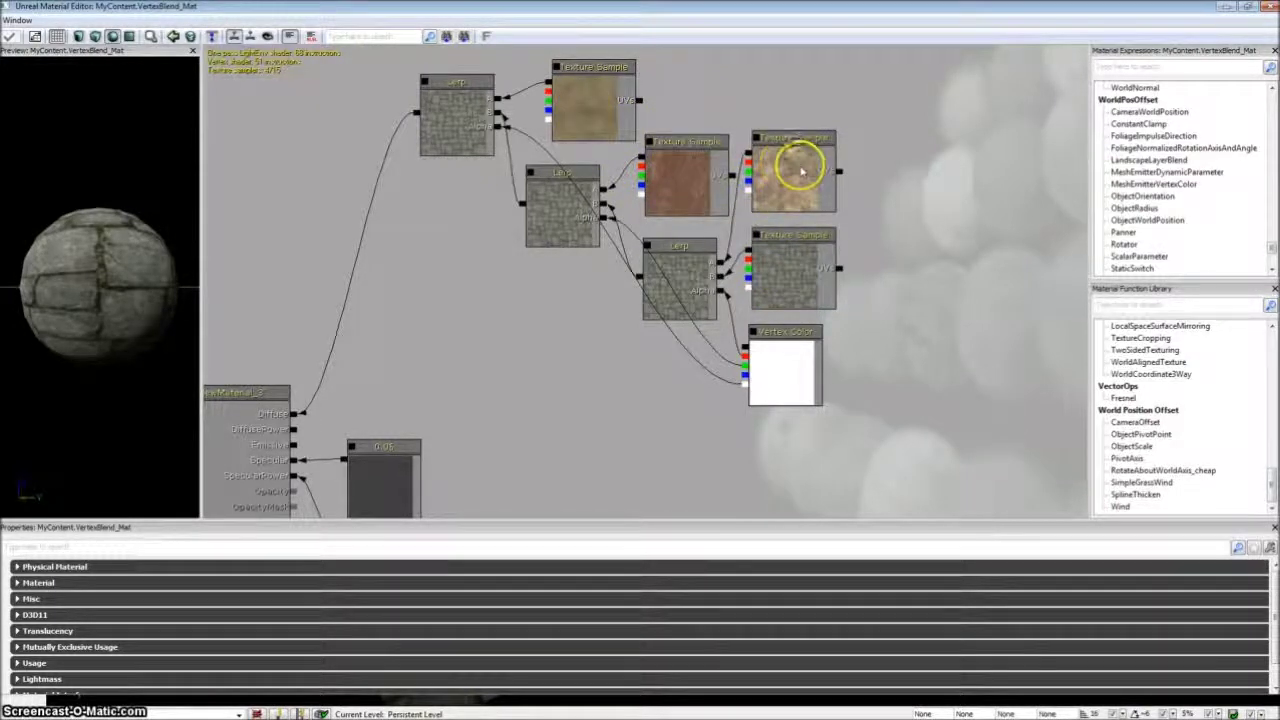
left_click(778, 262)
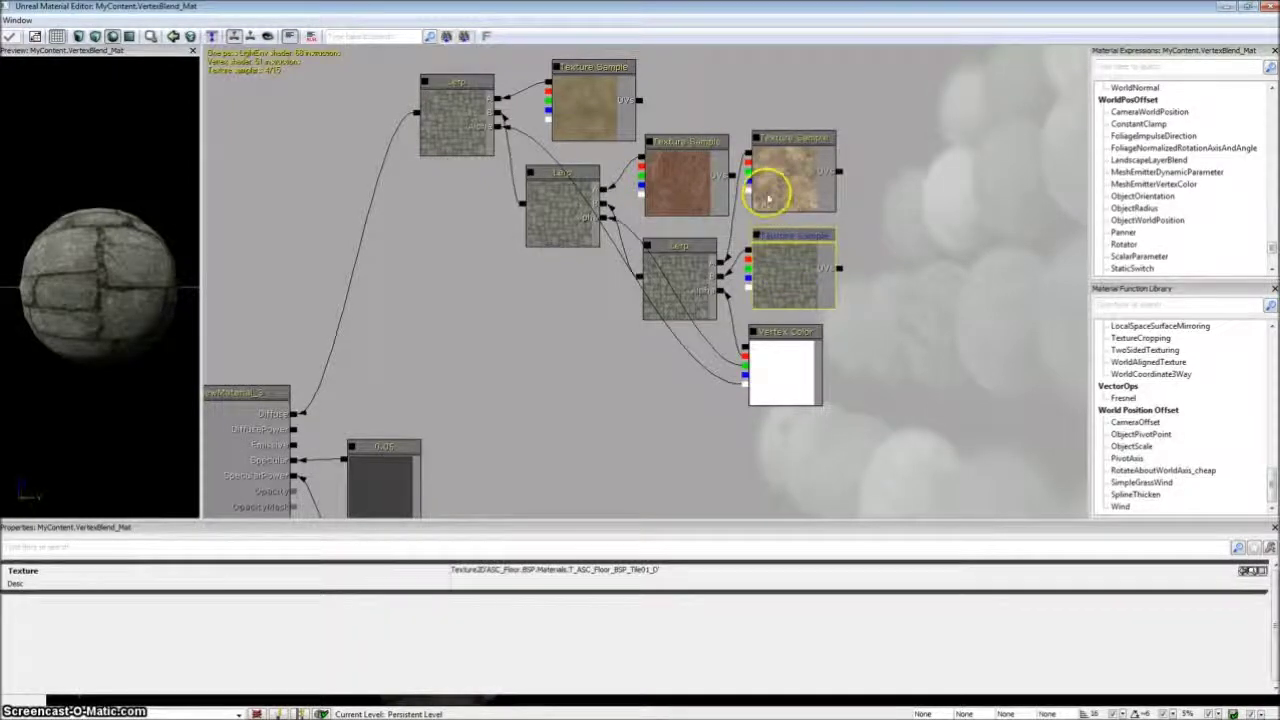
left_click(768, 198)
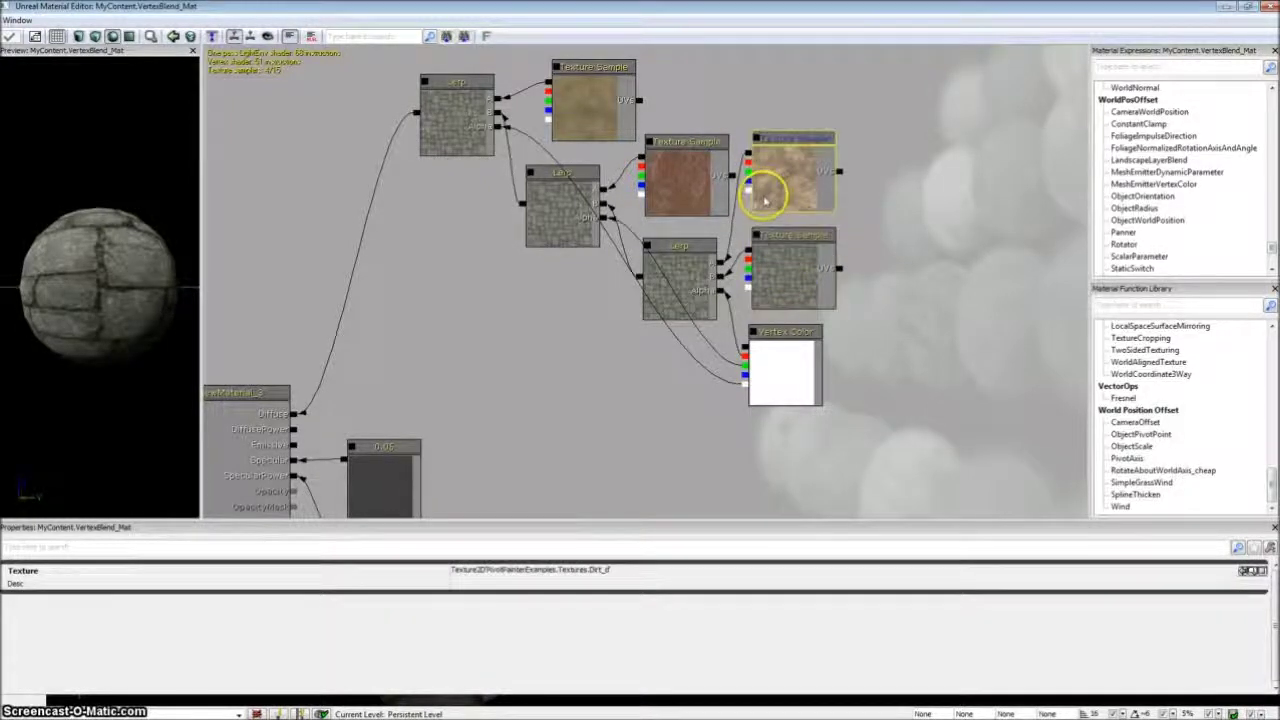
left_click(677, 199)
left_click(598, 90)
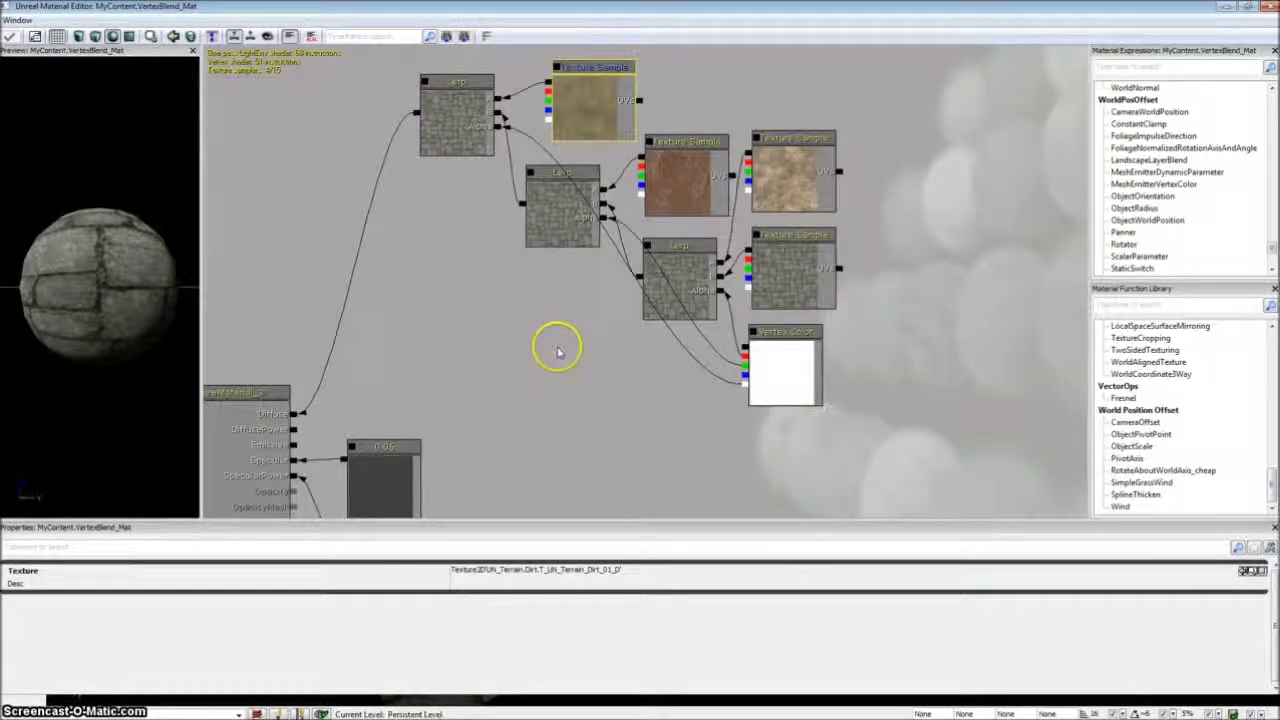
left_click(1222, 8)
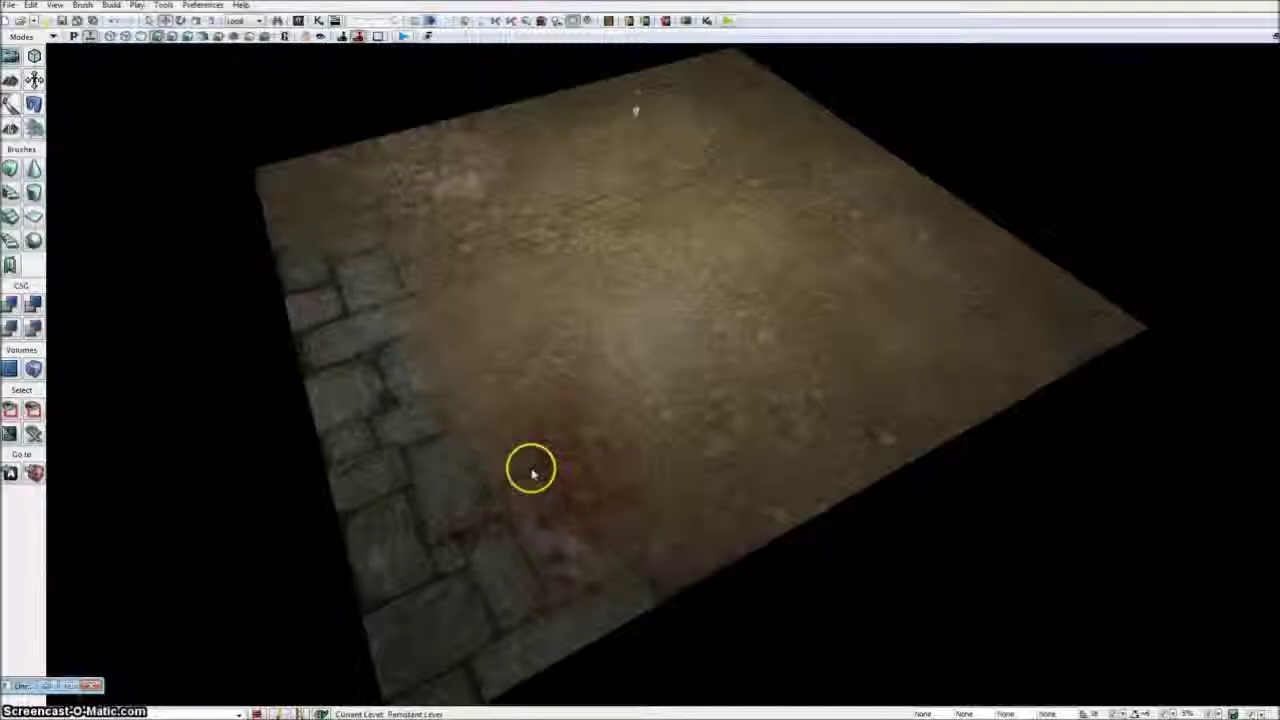